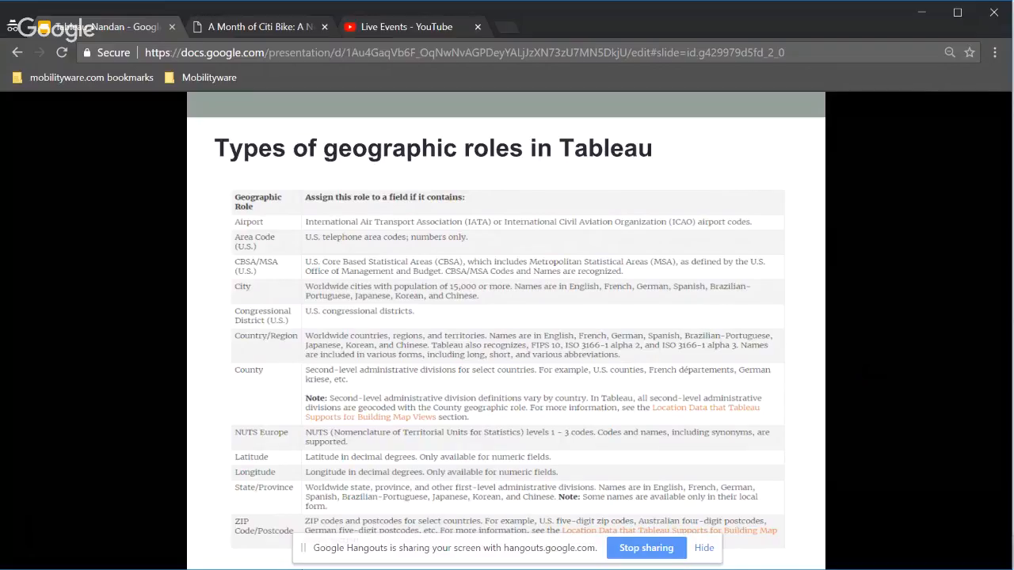
Switch from the slides to Tableau and plot the State field with its counties as a map on the empty Sheet 3
{"action": "key", "text": "Right"}
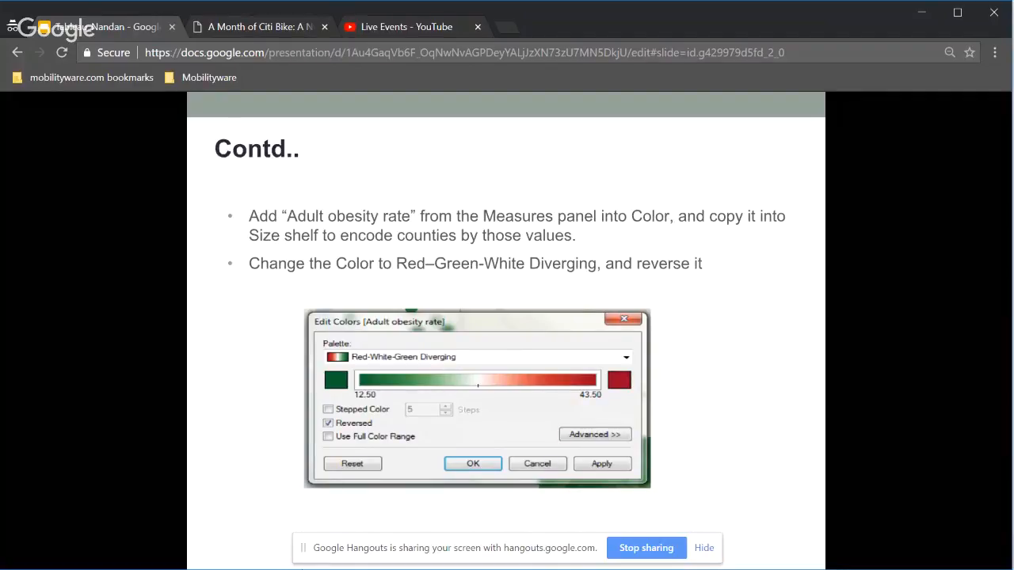
{"action": "key", "text": "alt+Tab"}
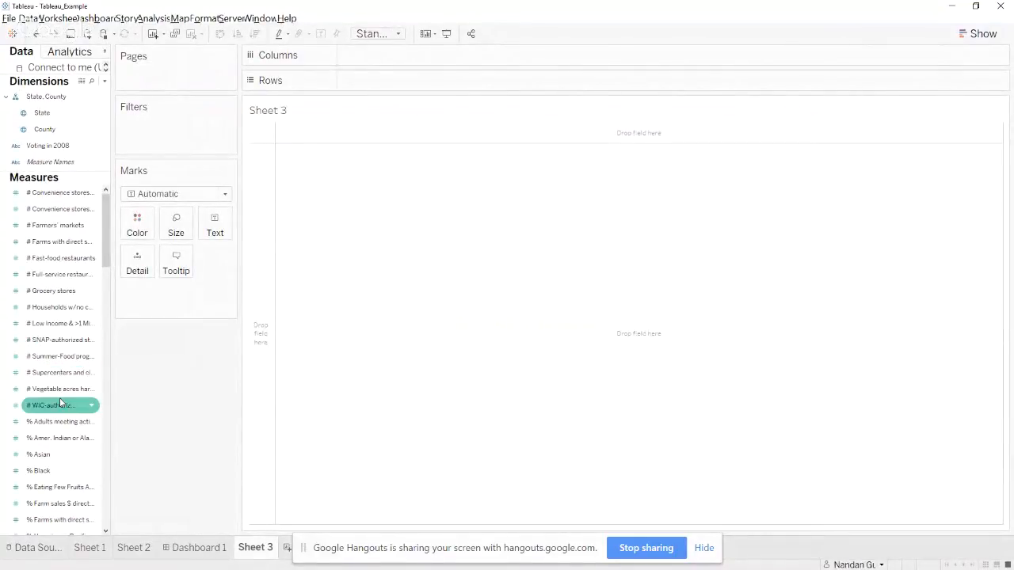
{"action": "scroll", "coordinate": [49, 439], "scroll_direction": "down", "scroll_amount": 3}
{"action": "scroll", "coordinate": [50, 443], "scroll_direction": "down", "scroll_amount": 1}
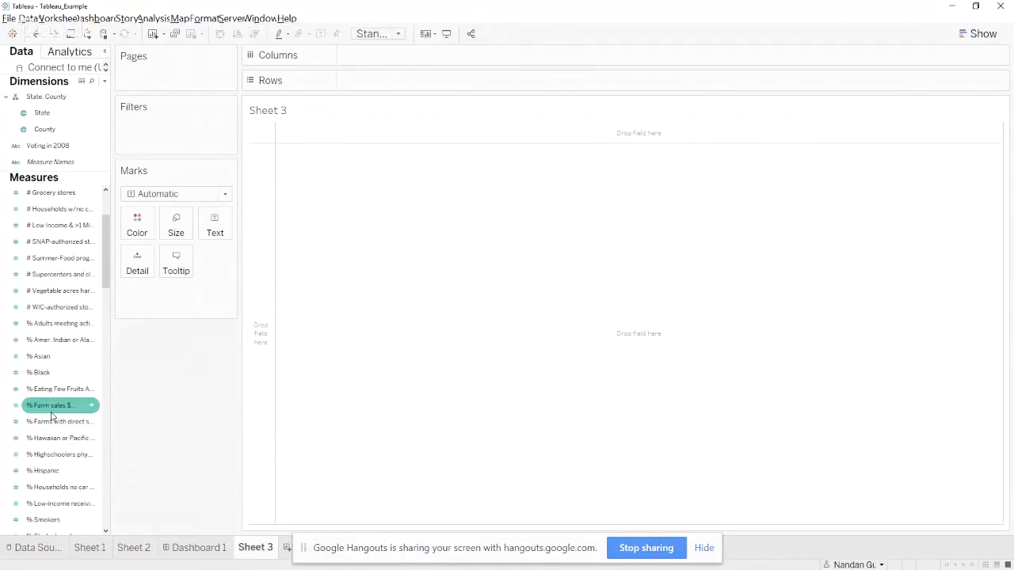
{"action": "scroll", "coordinate": [51, 414], "scroll_direction": "down", "scroll_amount": 2}
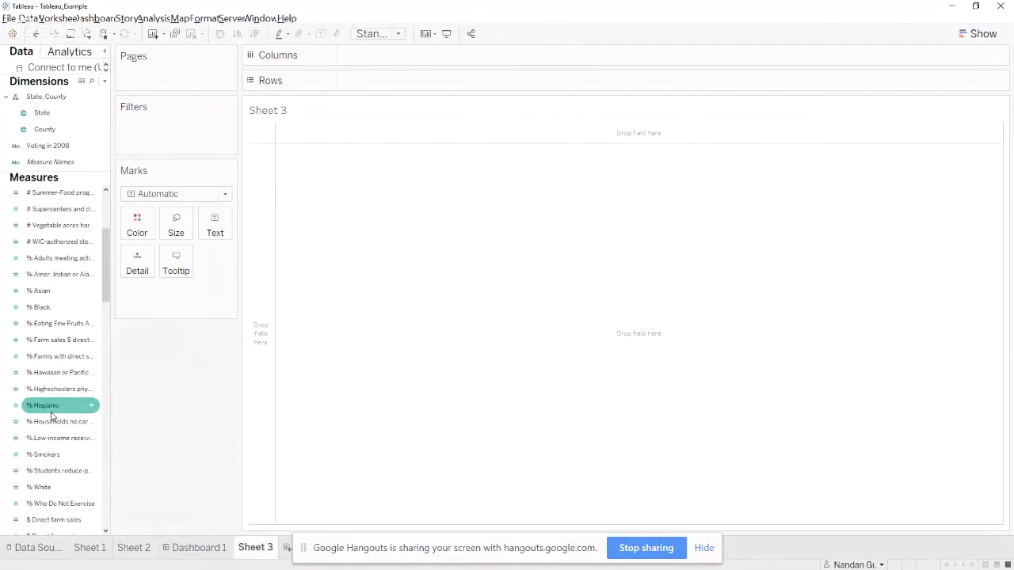
{"action": "double_click", "coordinate": [53, 114]}
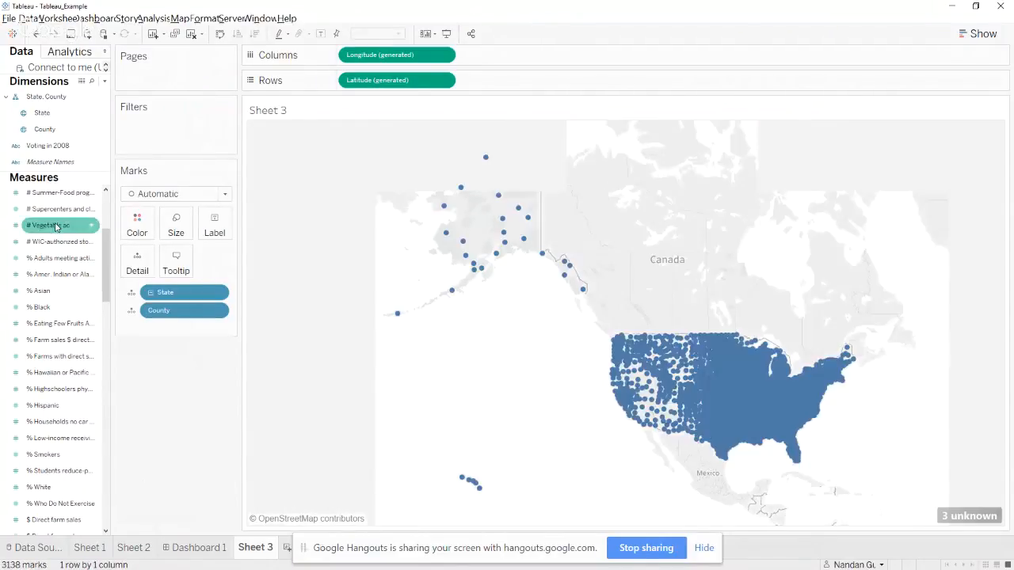
Color the counties on the map by the Adult obesity rate measure
{"action": "scroll", "coordinate": [60, 457], "scroll_direction": "down", "scroll_amount": 1}
{"action": "scroll", "coordinate": [60, 457], "scroll_direction": "down", "scroll_amount": 3}
{"action": "scroll", "coordinate": [59, 457], "scroll_direction": "down", "scroll_amount": 1}
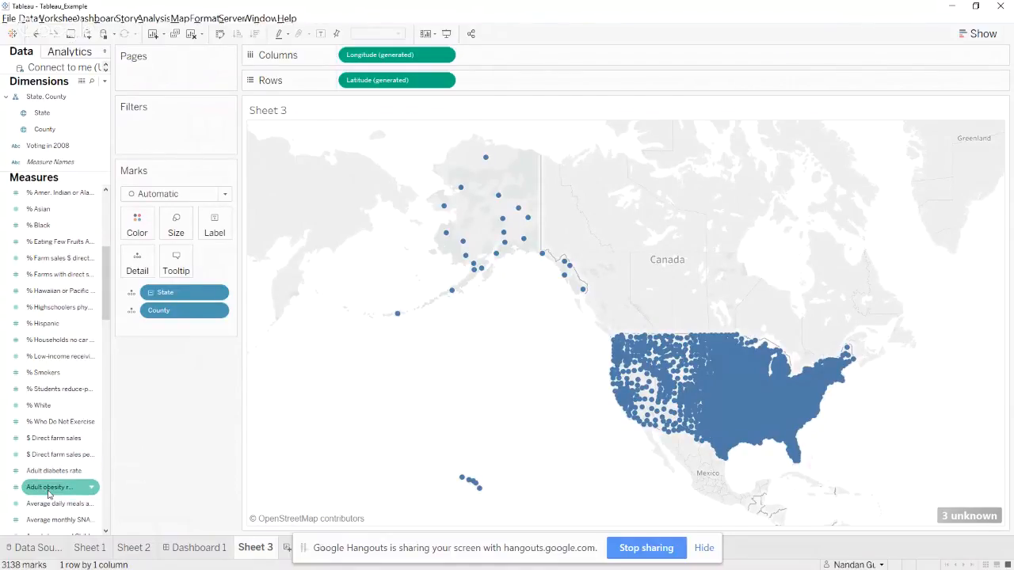
{"action": "left_click_drag", "start_coordinate": [49, 493], "coordinate": [137, 233]}
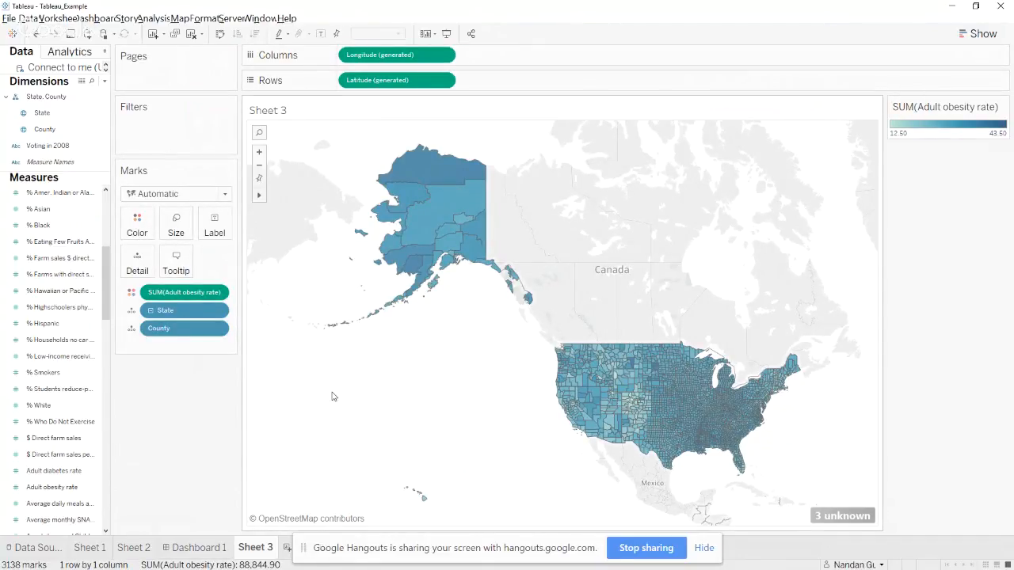
Consult the next slide's filter instructions, return to Tableau and filter the map by State to show only Alabama
{"action": "key", "text": "alt+Tab"}
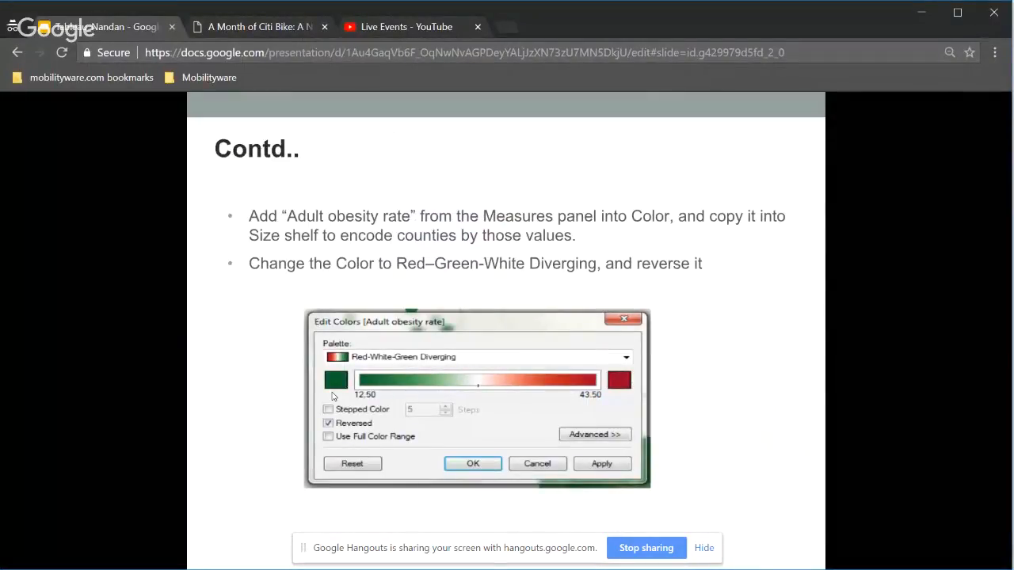
{"action": "key", "text": "Right"}
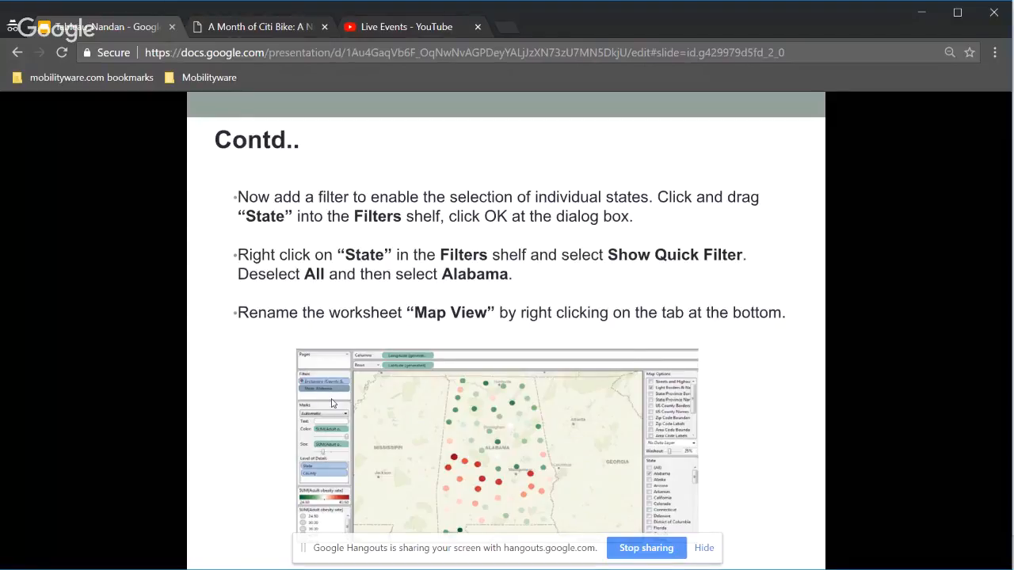
{"action": "key", "text": "alt+Tab"}
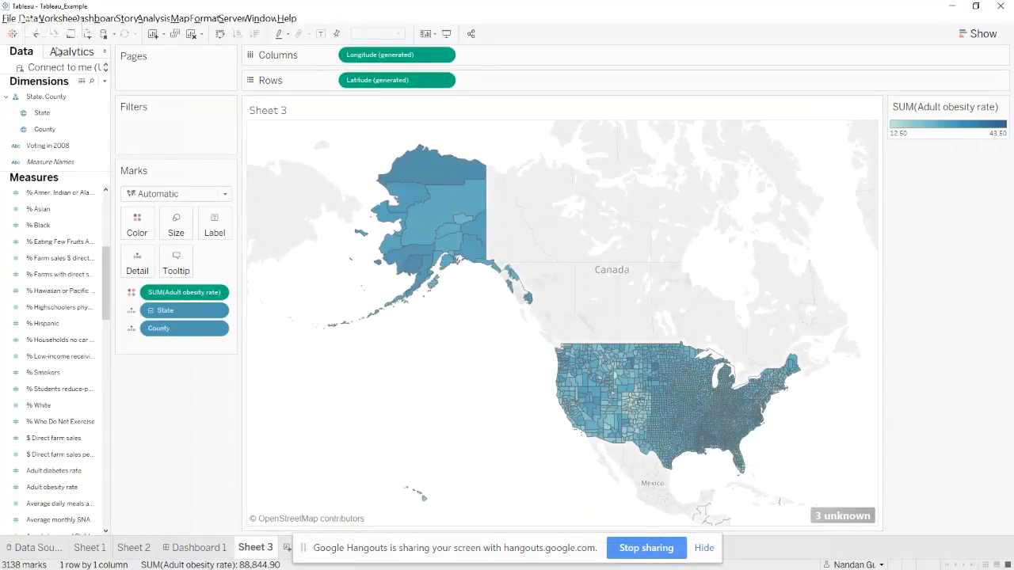
{"action": "left_click", "coordinate": [43, 113]}
{"action": "left_click_drag", "start_coordinate": [45, 116], "coordinate": [150, 133]}
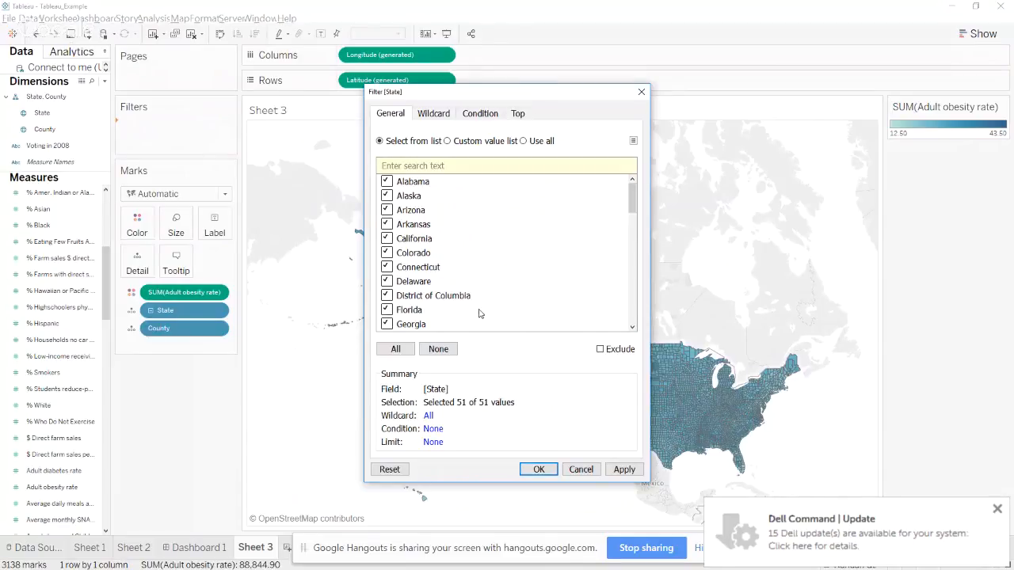
{"action": "left_click", "coordinate": [437, 353]}
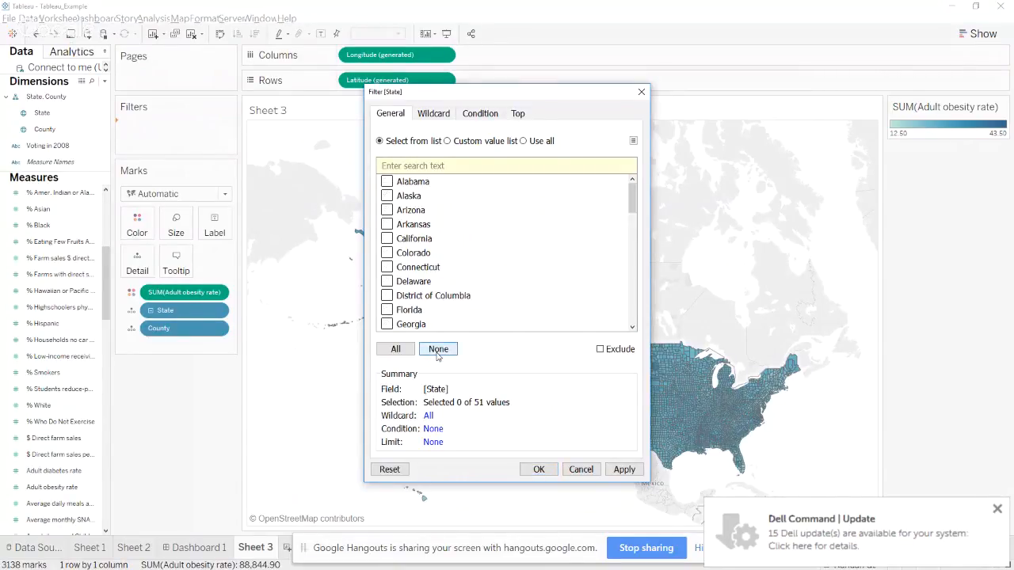
{"action": "left_click", "coordinate": [387, 184]}
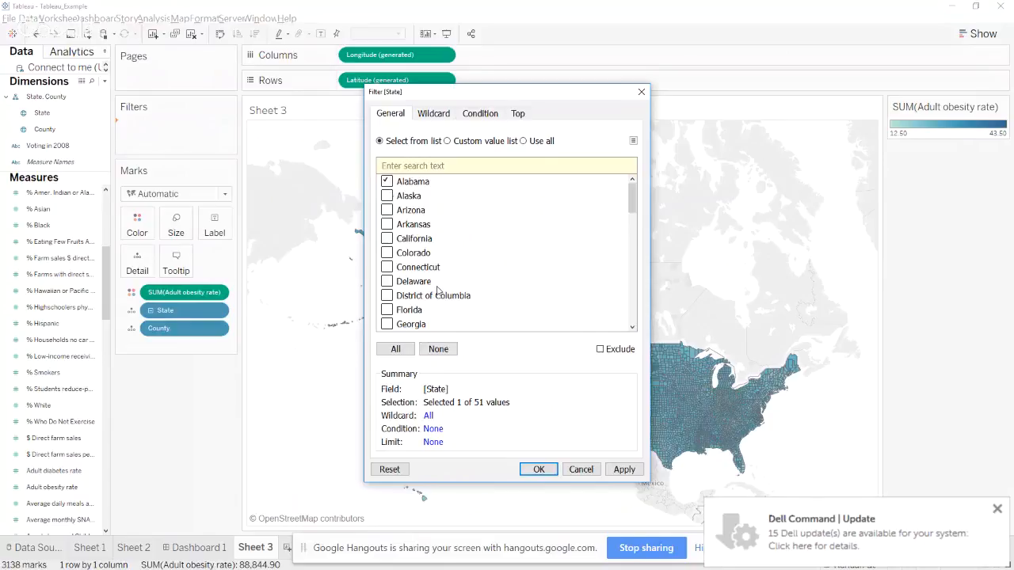
{"action": "left_click", "coordinate": [538, 469]}
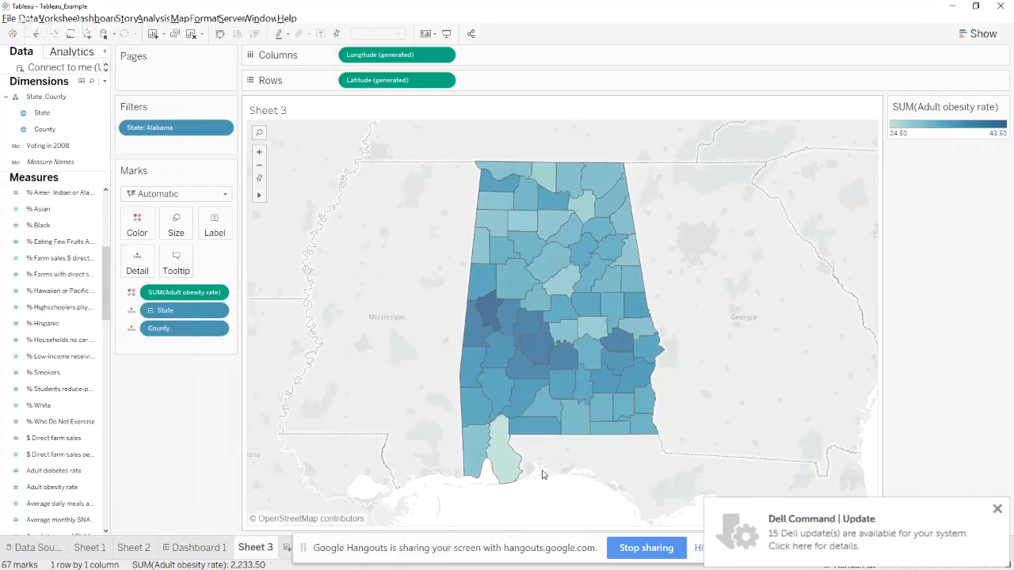
Change the Adult obesity rate color palette to Red-Green-White Diverging
{"action": "left_click", "coordinate": [137, 225]}
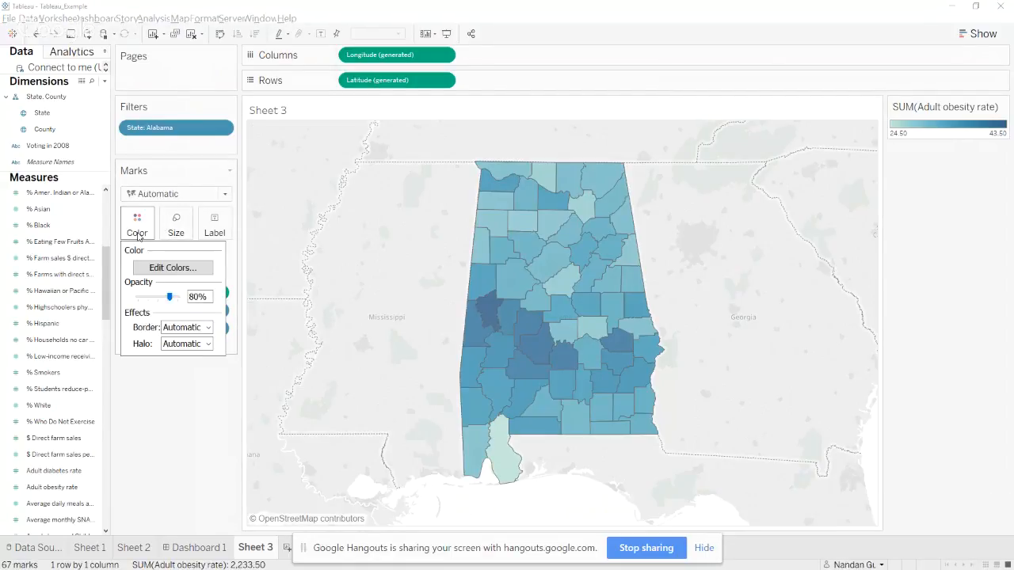
{"action": "left_click", "coordinate": [171, 269]}
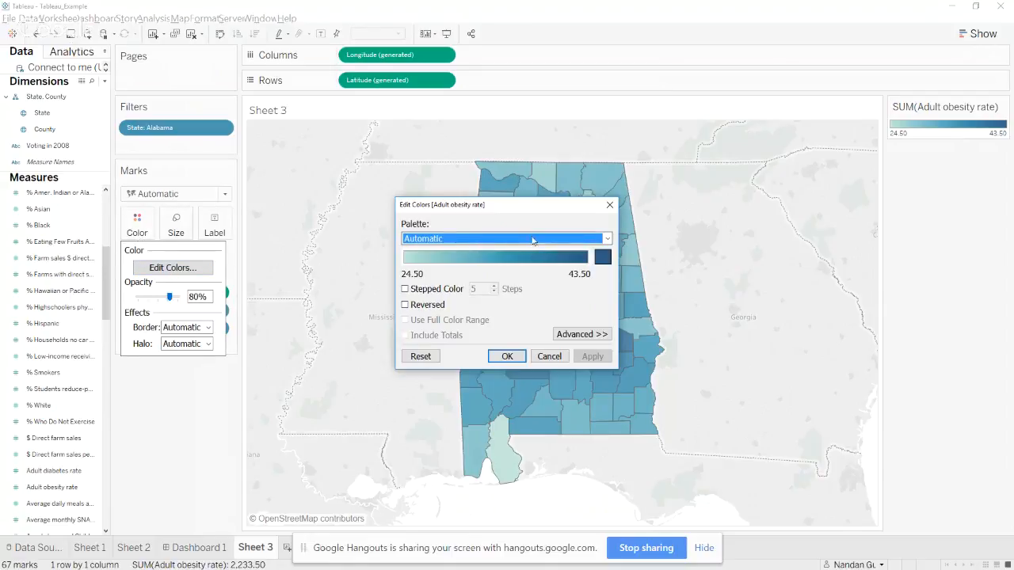
{"action": "left_click", "coordinate": [606, 239]}
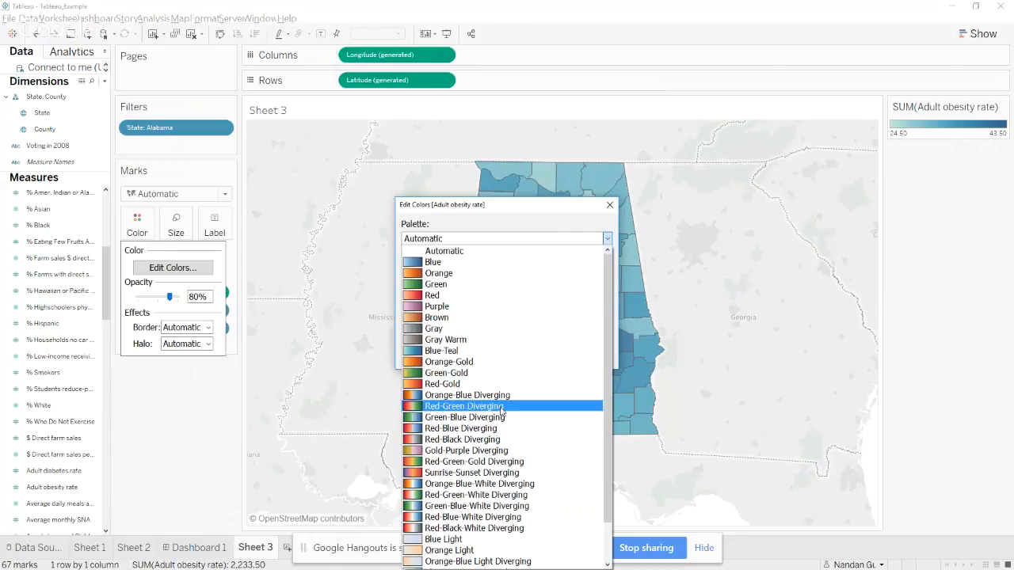
{"action": "left_click", "coordinate": [481, 495]}
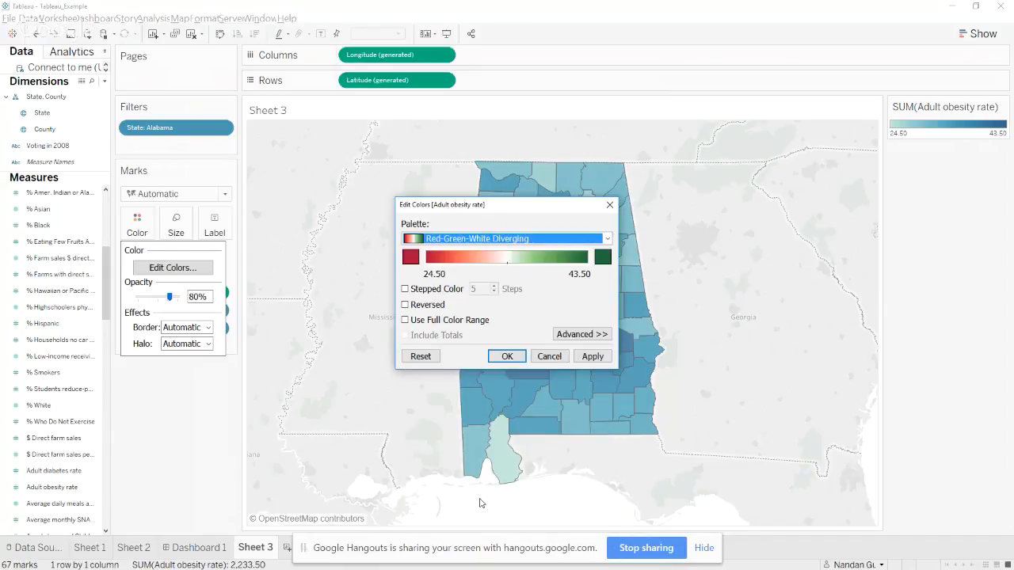
{"action": "left_click", "coordinate": [506, 355]}
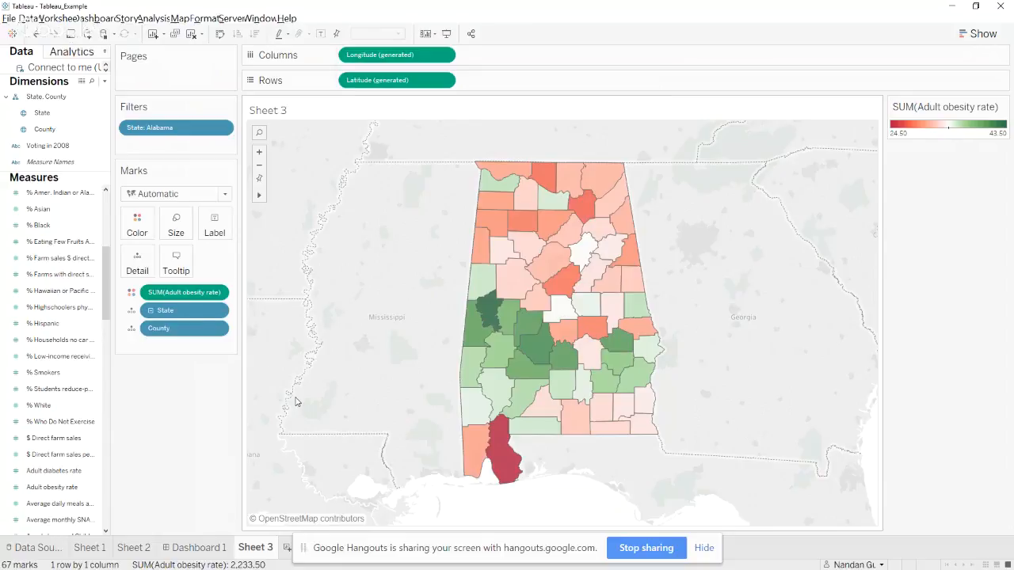
Reverse the Red-Green-White Diverging palette used for Adult obesity rate
{"action": "left_click", "coordinate": [137, 227]}
{"action": "left_click", "coordinate": [173, 268]}
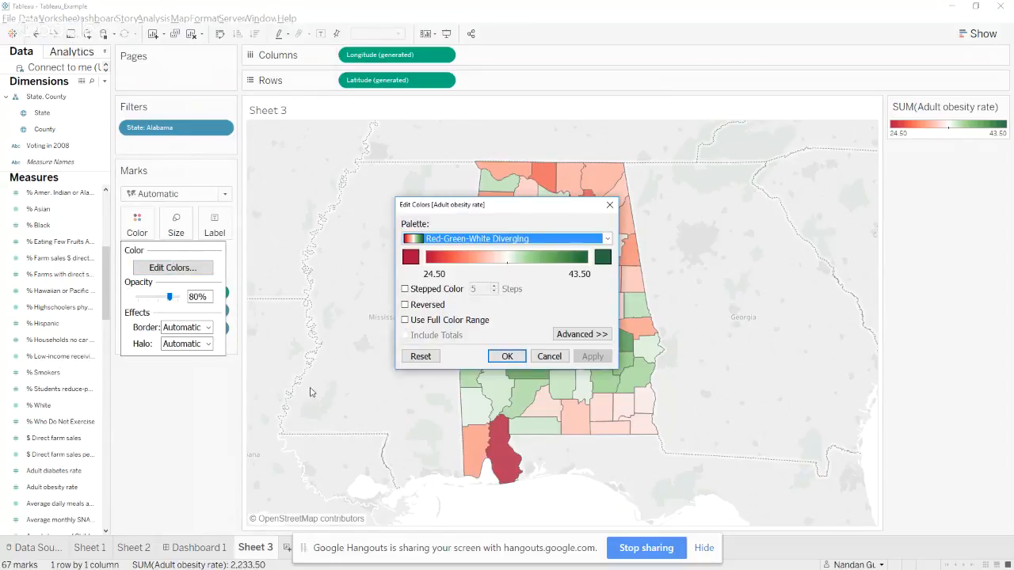
{"action": "left_click", "coordinate": [405, 305]}
{"action": "left_click", "coordinate": [506, 357]}
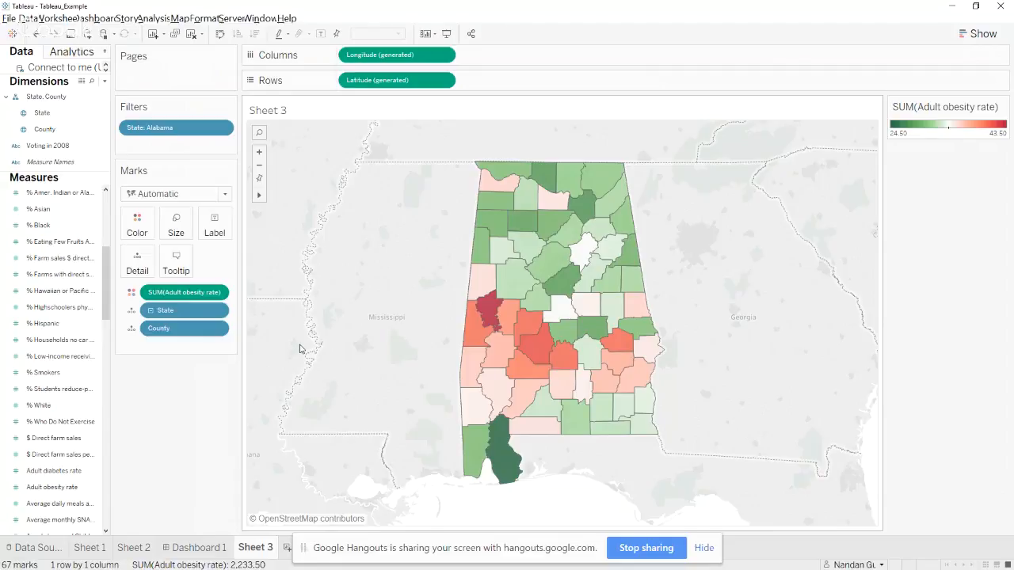
Recheck the slide's instructions, return to Tableau and rename the Sheet 3 worksheet as Map View
{"action": "key", "text": "alt+Tab"}
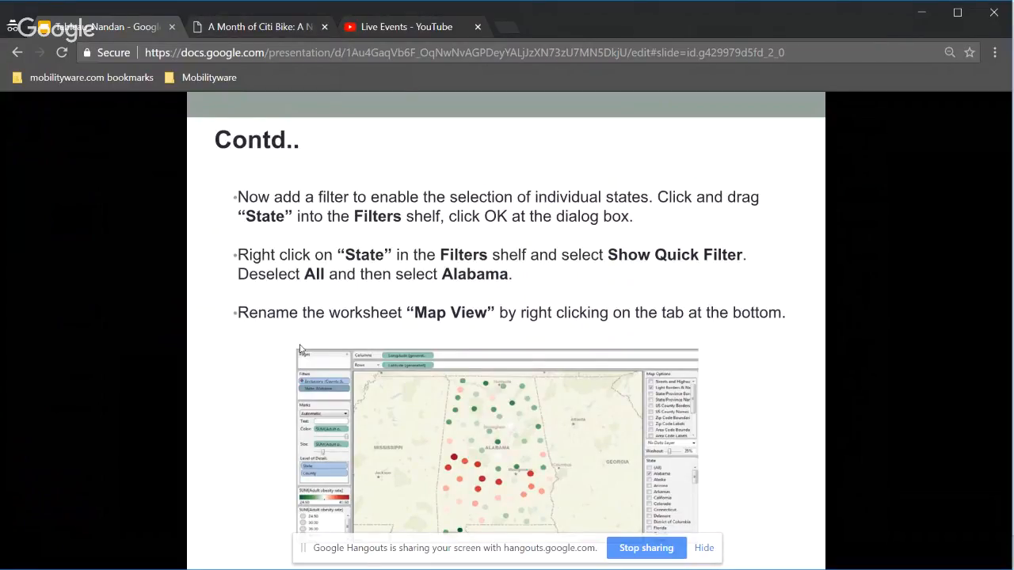
{"action": "key", "text": "alt+Tab"}
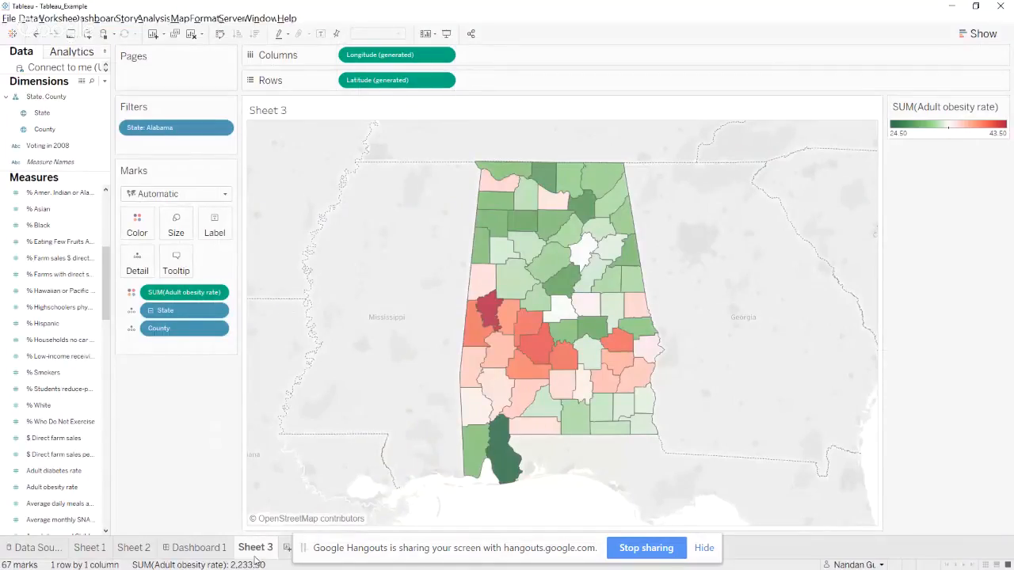
{"action": "mouse_move", "coordinate": [255, 560]}
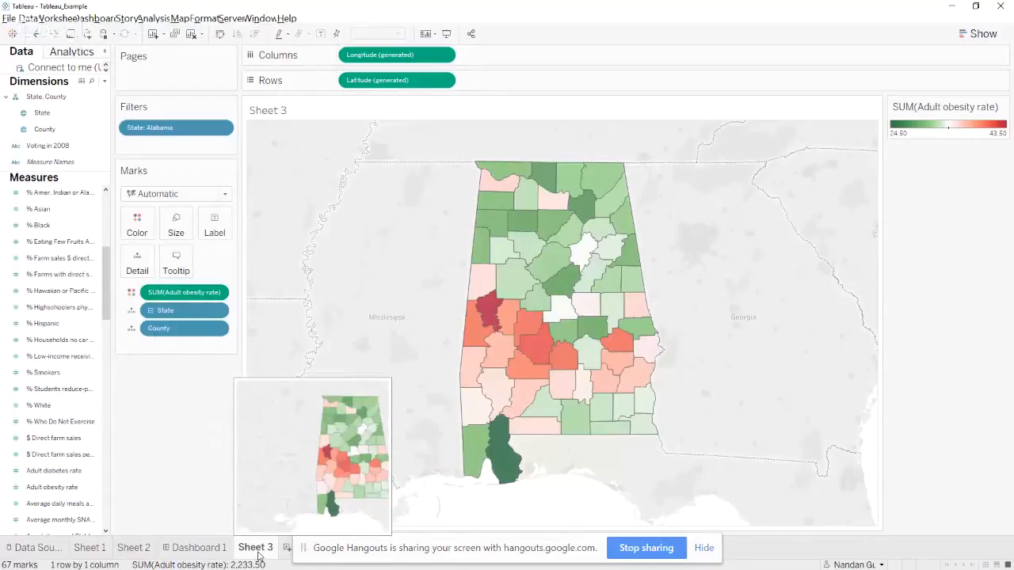
{"action": "double_click", "coordinate": [258, 557]}
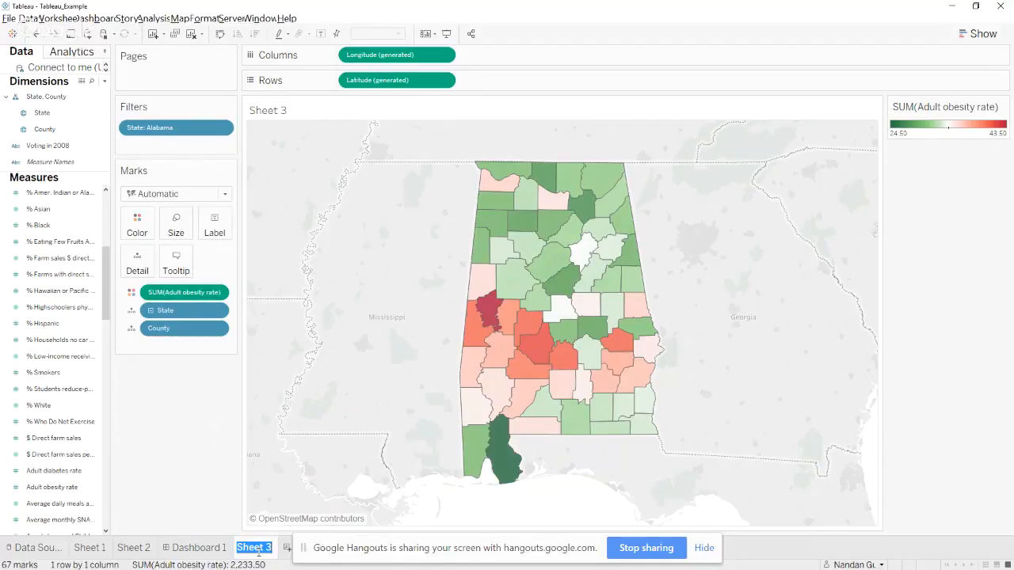
{"action": "type", "text": "Map View"}
{"action": "key", "text": "Return"}
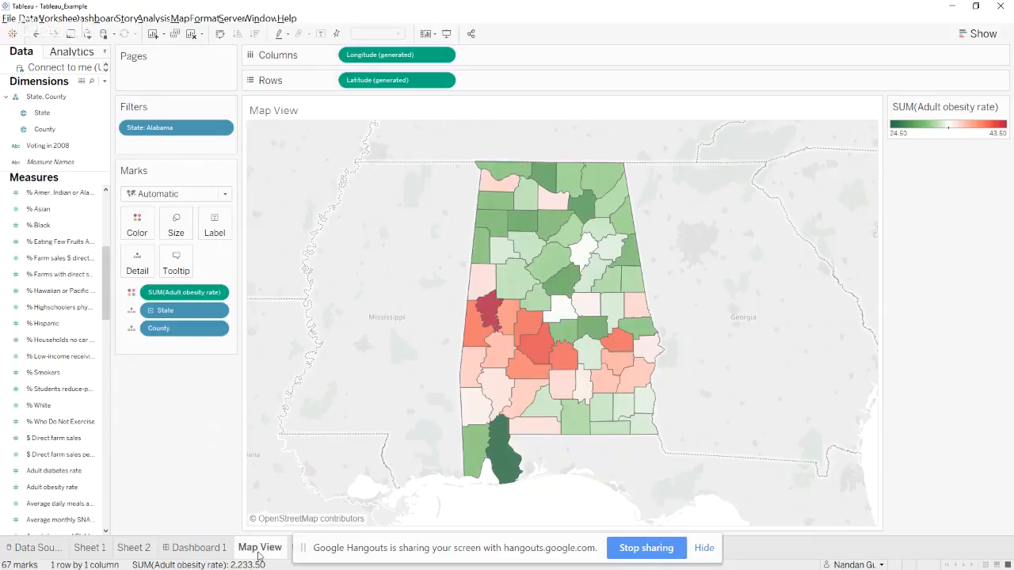
Advance the presentation to the More Analysis slide, then return to Tableau and add a new blank worksheet after Map View
{"action": "key", "text": "alt+Tab"}
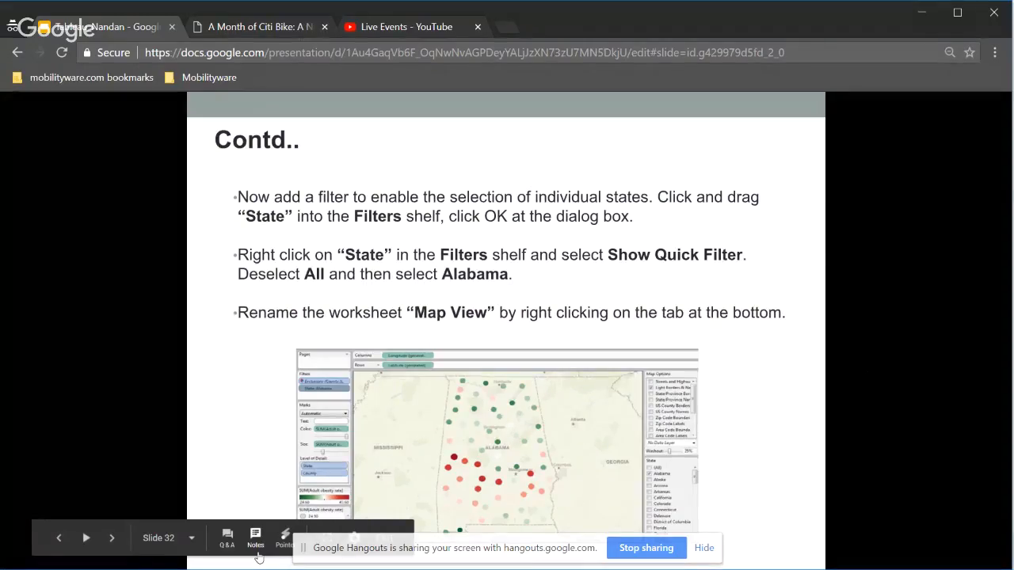
{"action": "key", "text": "Right"}
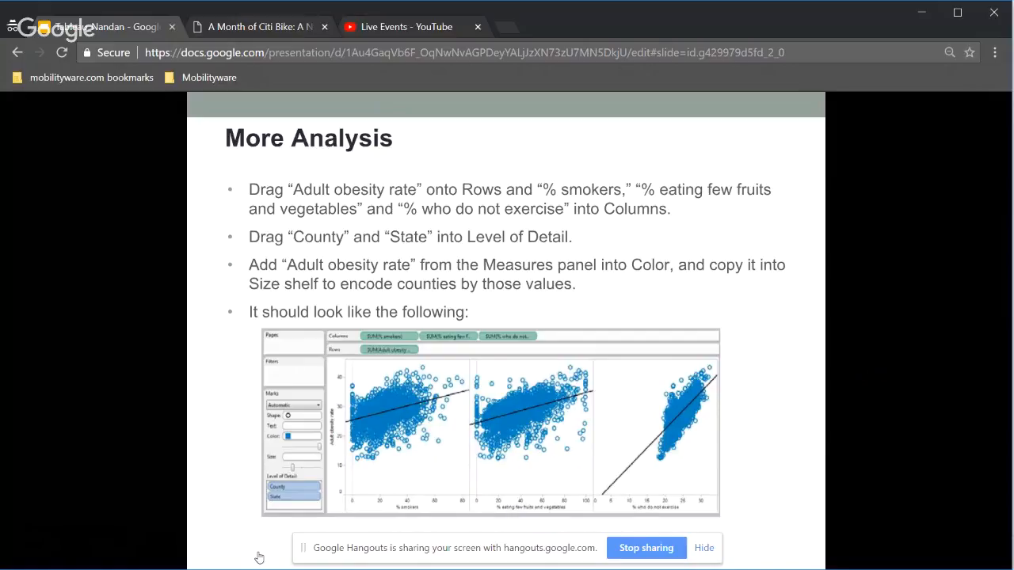
{"action": "key", "text": "alt+Tab"}
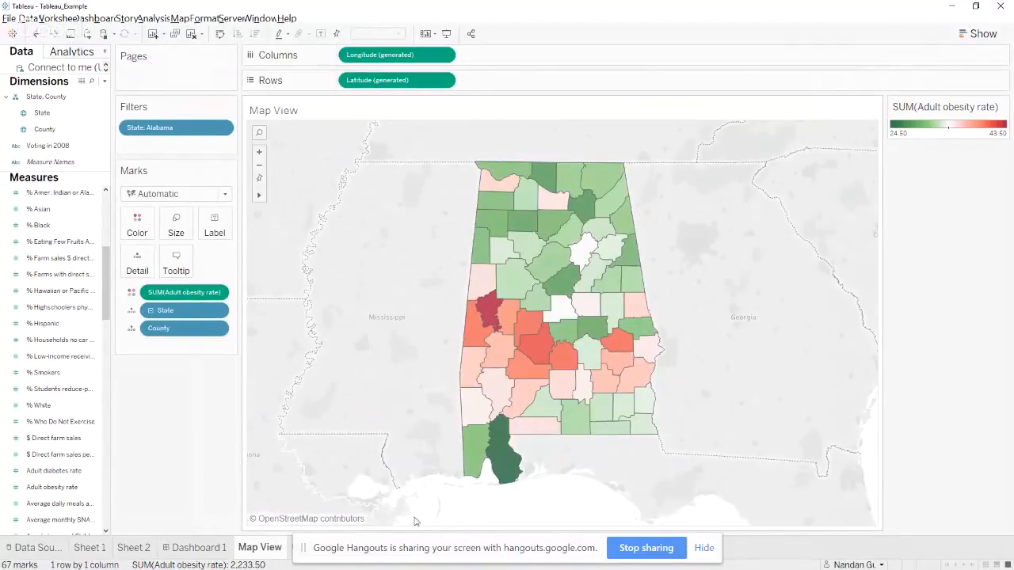
{"action": "left_click", "coordinate": [293, 551]}
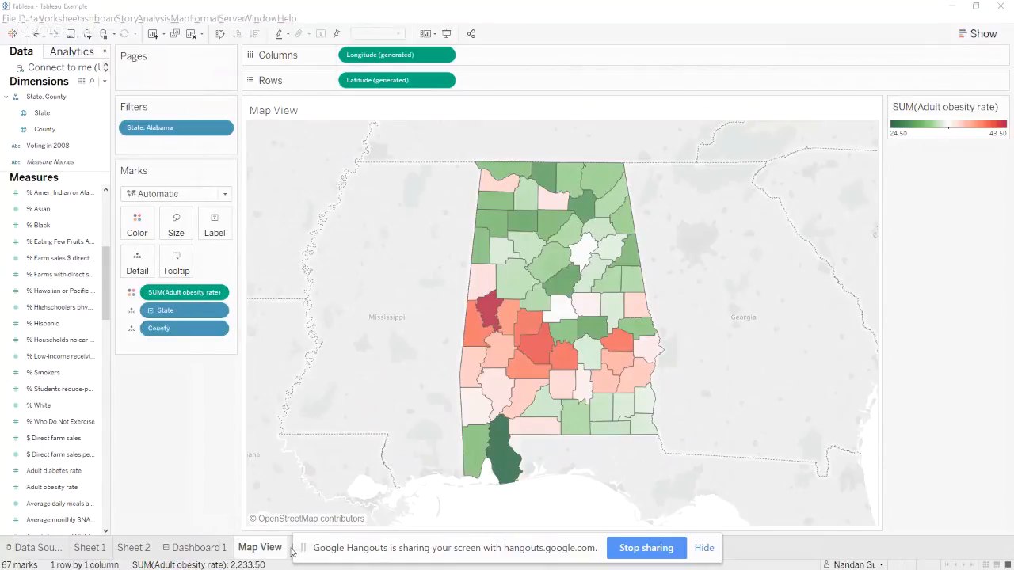
{"action": "left_click", "coordinate": [703, 548]}
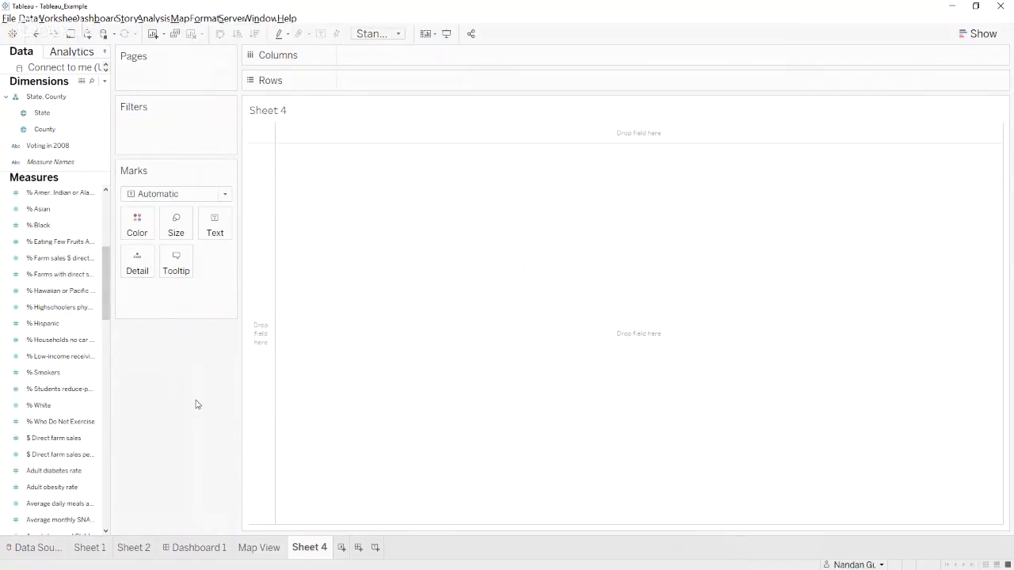
Review the field placements listed on the More Analysis slide in the presentation and switch back to Tableau
{"action": "key", "text": "alt+Tab"}
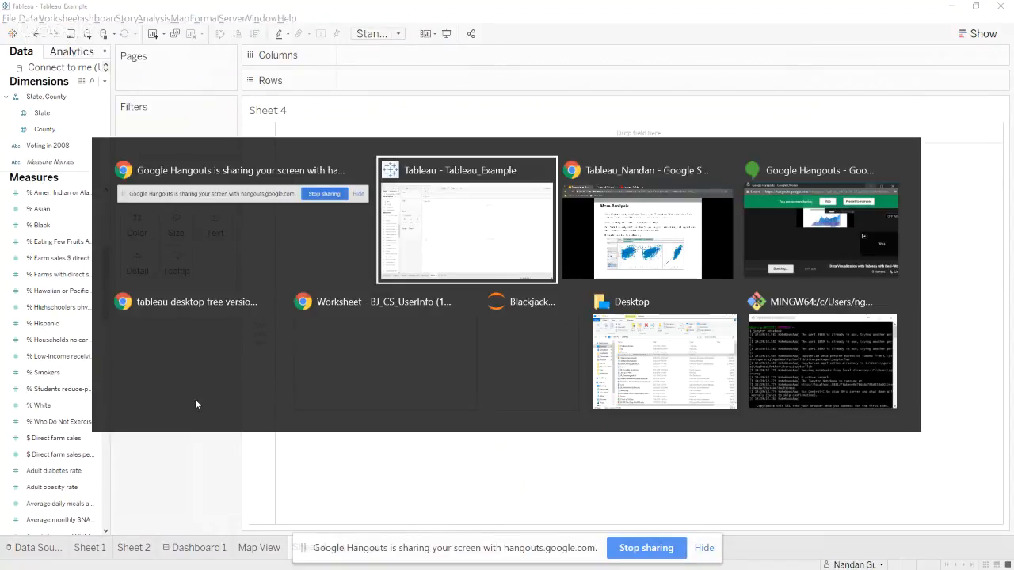
{"action": "key", "text": "alt+Tab"}
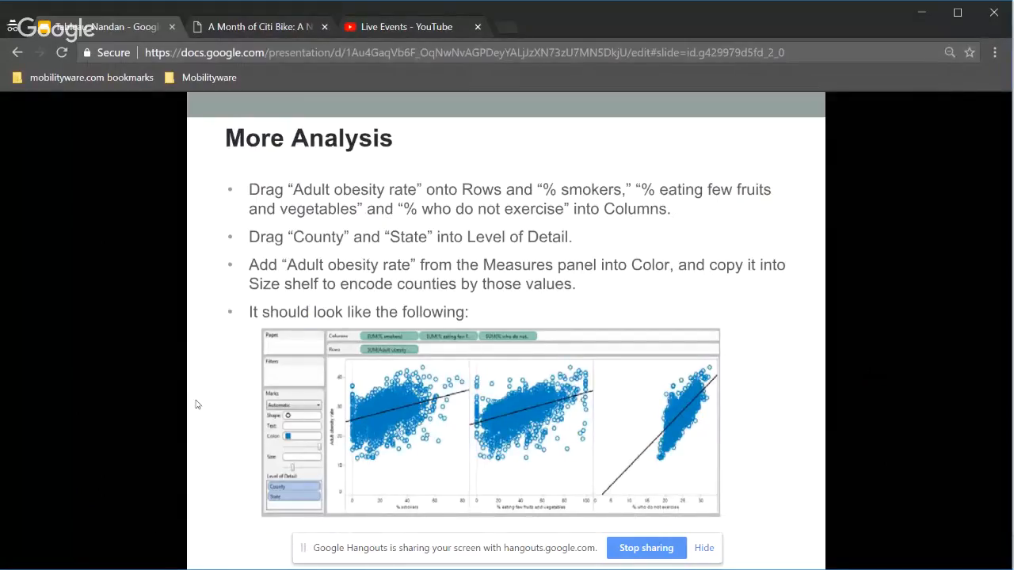
{"action": "key", "text": "alt+Tab"}
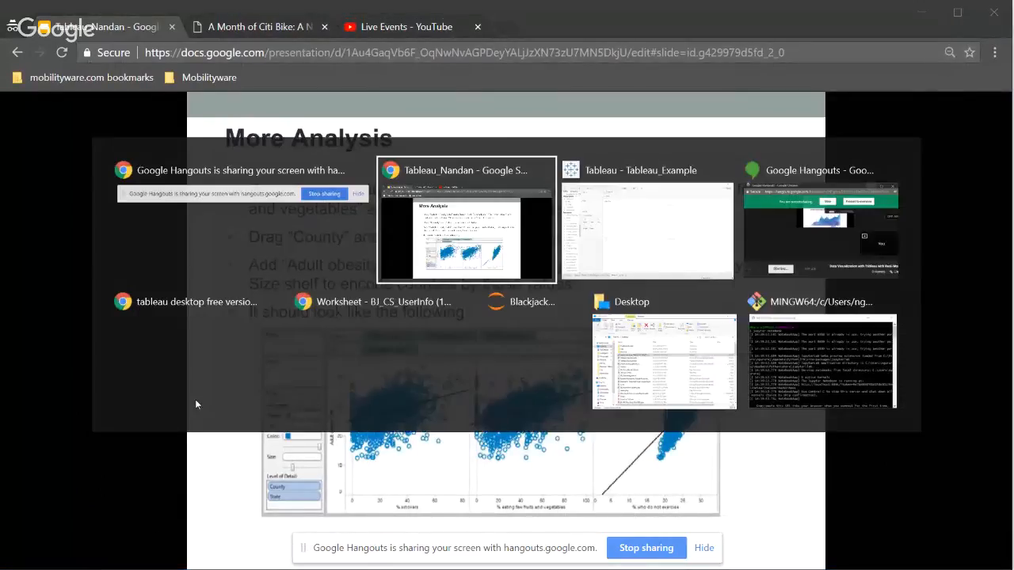
{"action": "key", "text": "alt+Tab"}
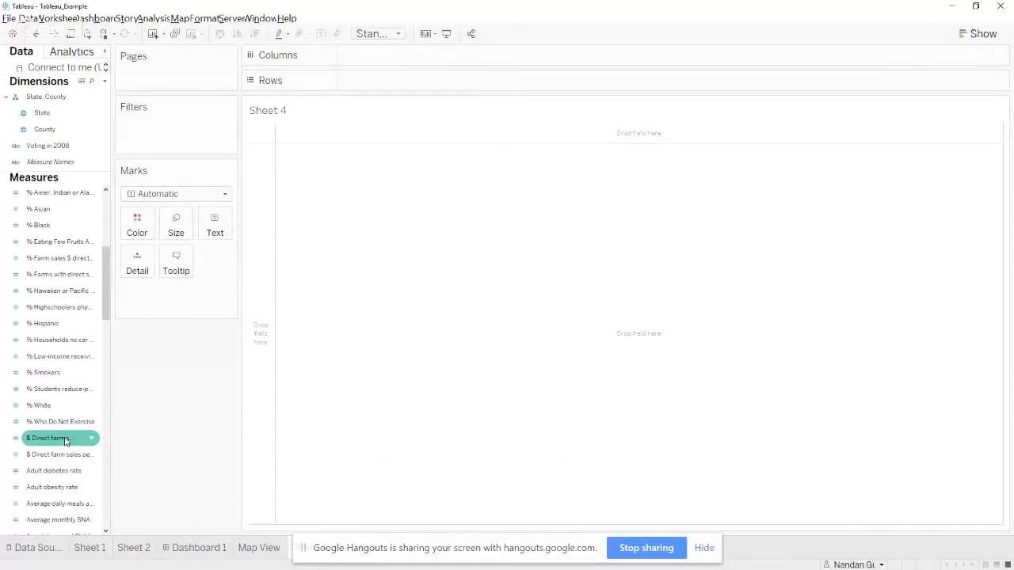
Place Adult obesity rate on Rows of the new sheet, check the More Analysis slide for the column fields and return to Tableau
{"action": "left_click_drag", "start_coordinate": [54, 486], "coordinate": [385, 78]}
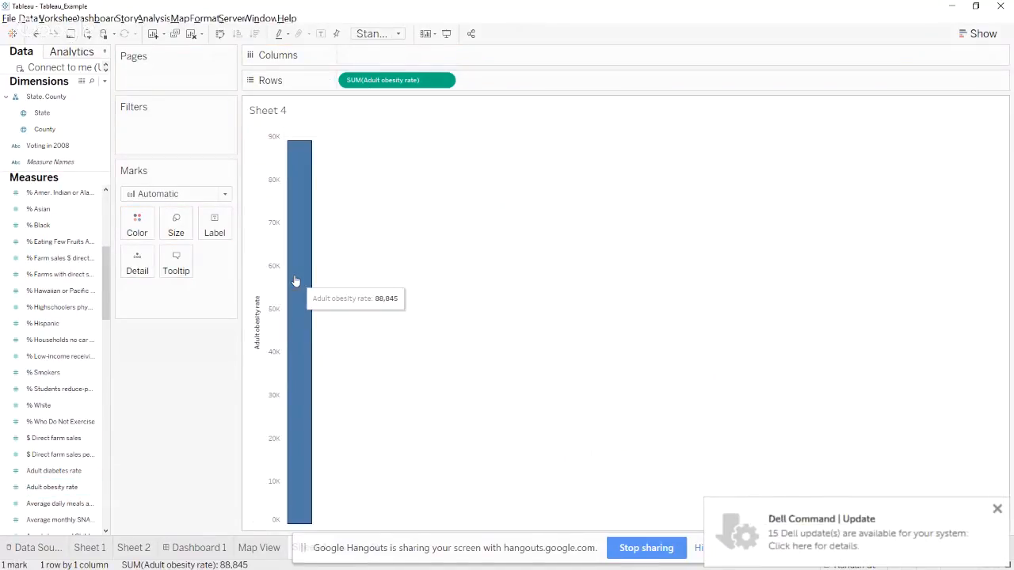
{"action": "key", "text": "alt+Tab"}
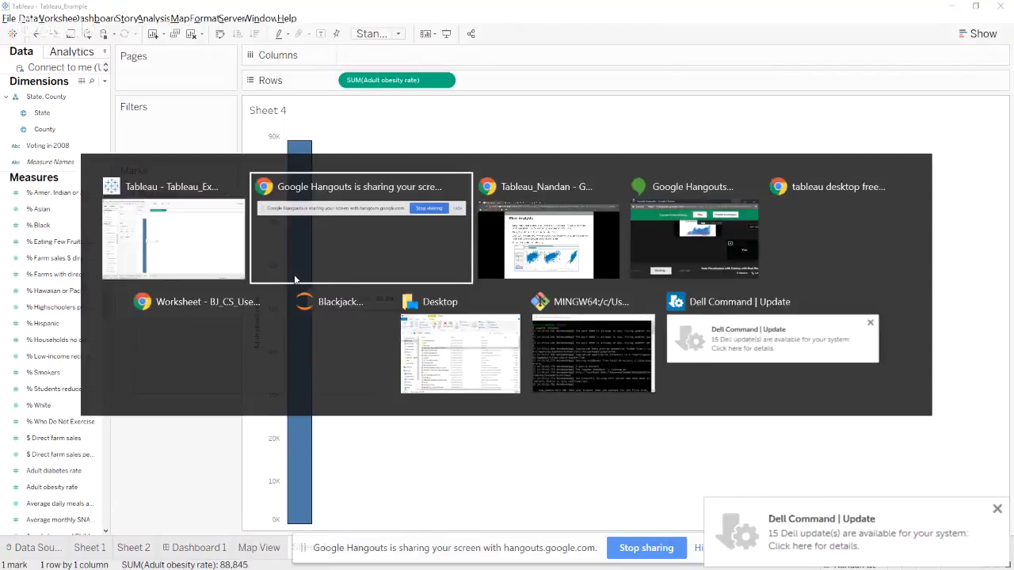
{"action": "key", "text": "alt+Tab"}
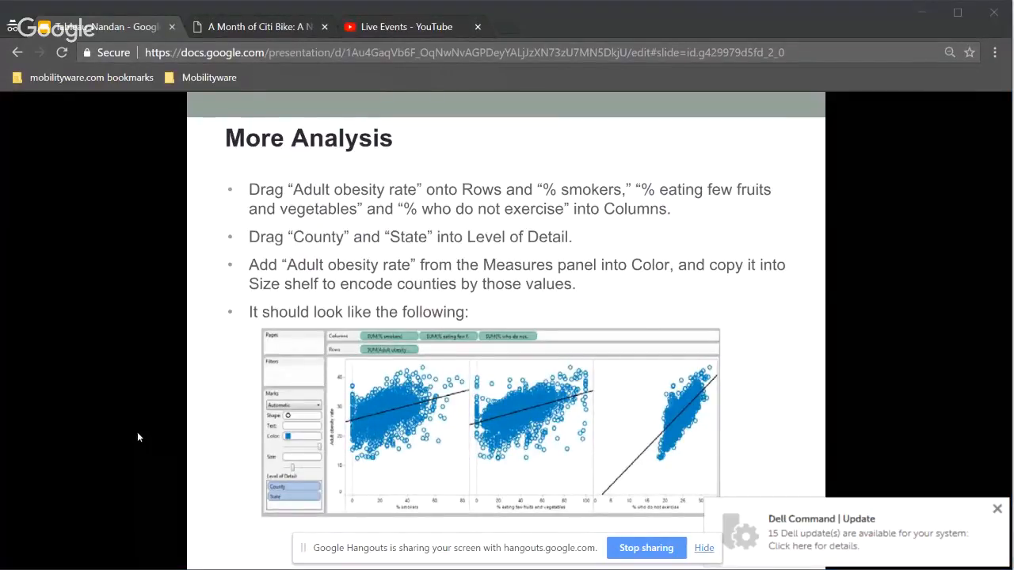
{"action": "key", "text": "alt+Tab"}
{"action": "key", "text": "alt+Tab"}
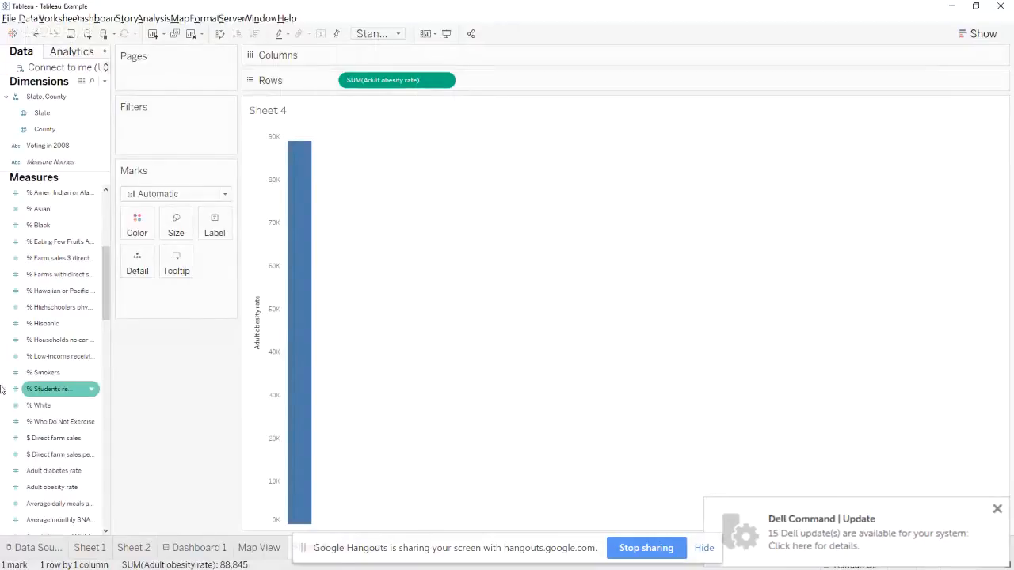
Add % Smokers, % Eating Few Fruits And Vegetables and % Who Do Not Exercise to Columns, in that order
{"action": "left_click", "coordinate": [57, 291]}
{"action": "left_click_drag", "start_coordinate": [47, 372], "coordinate": [374, 66]}
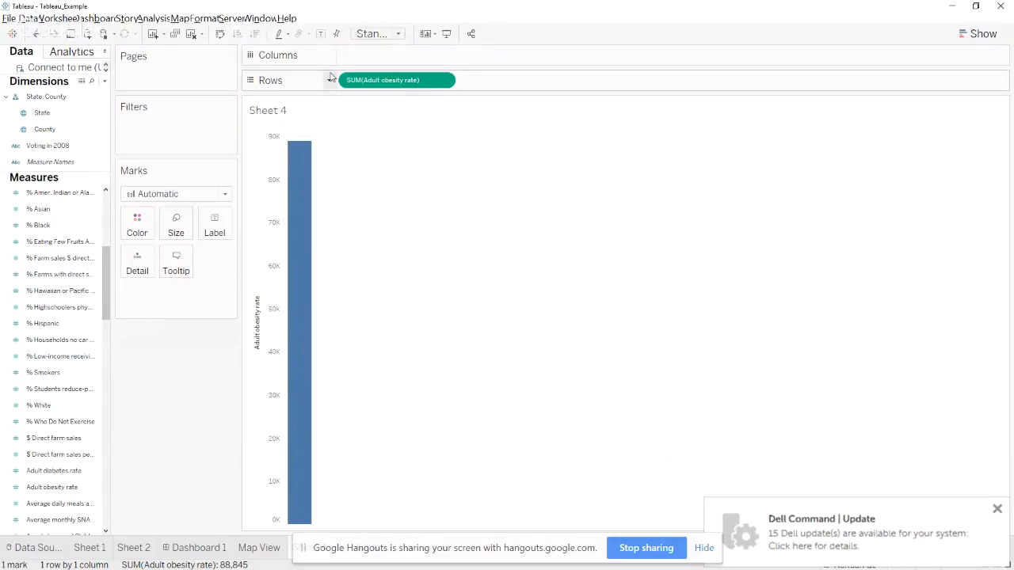
{"action": "left_click_drag", "start_coordinate": [48, 372], "coordinate": [401, 62]}
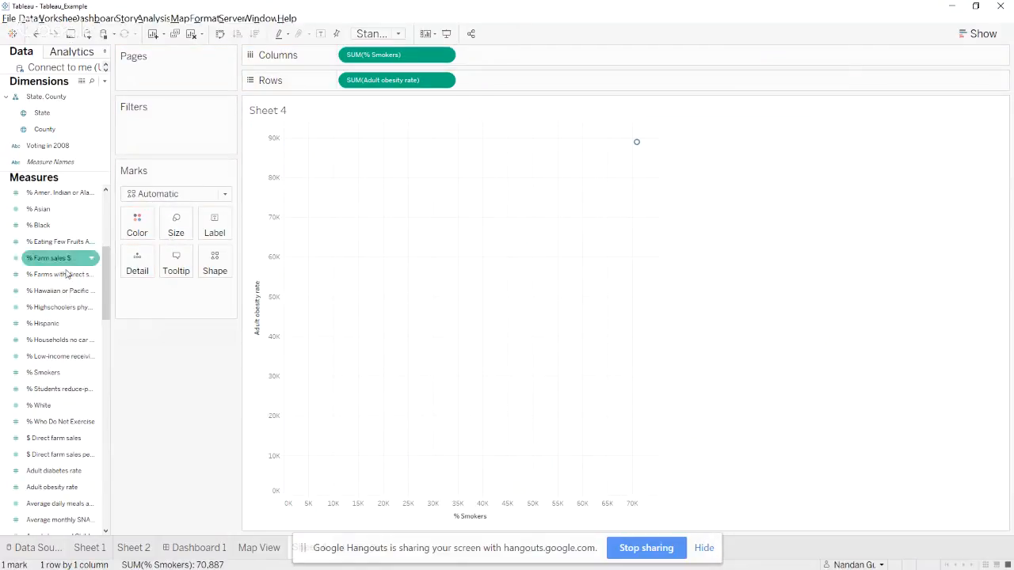
{"action": "left_click_drag", "start_coordinate": [69, 244], "coordinate": [520, 59]}
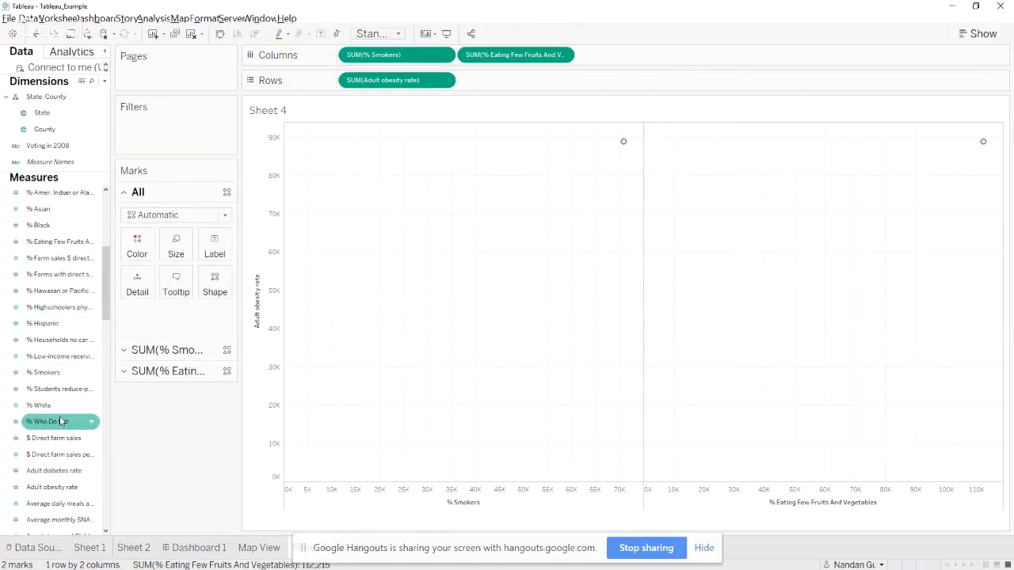
{"action": "left_click_drag", "start_coordinate": [61, 421], "coordinate": [634, 49]}
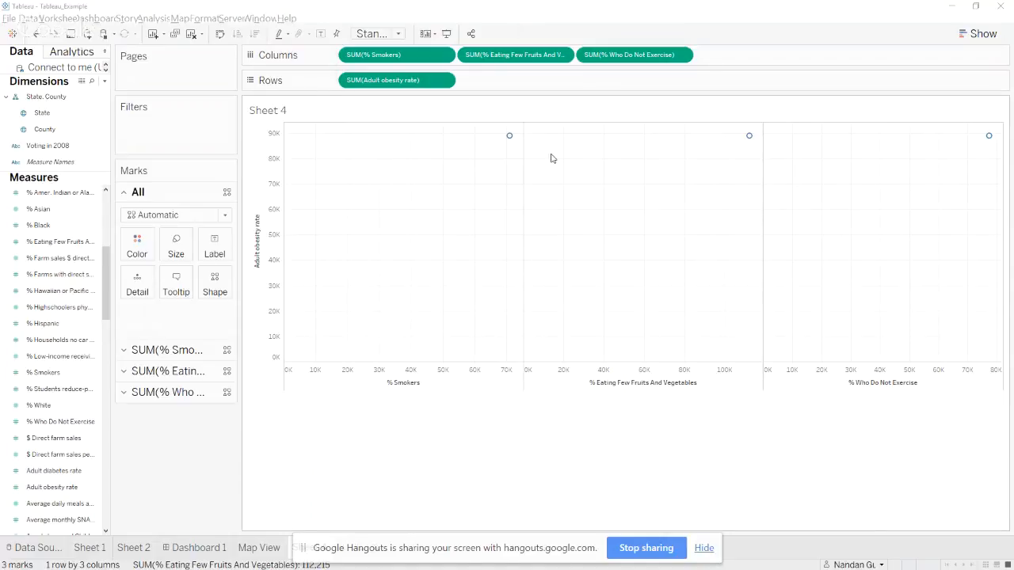
Consult the More Analysis slide and, back in Tableau, add State and County to Detail for all marks
{"action": "key", "text": "alt+Tab"}
{"action": "key", "text": "alt+Tab"}
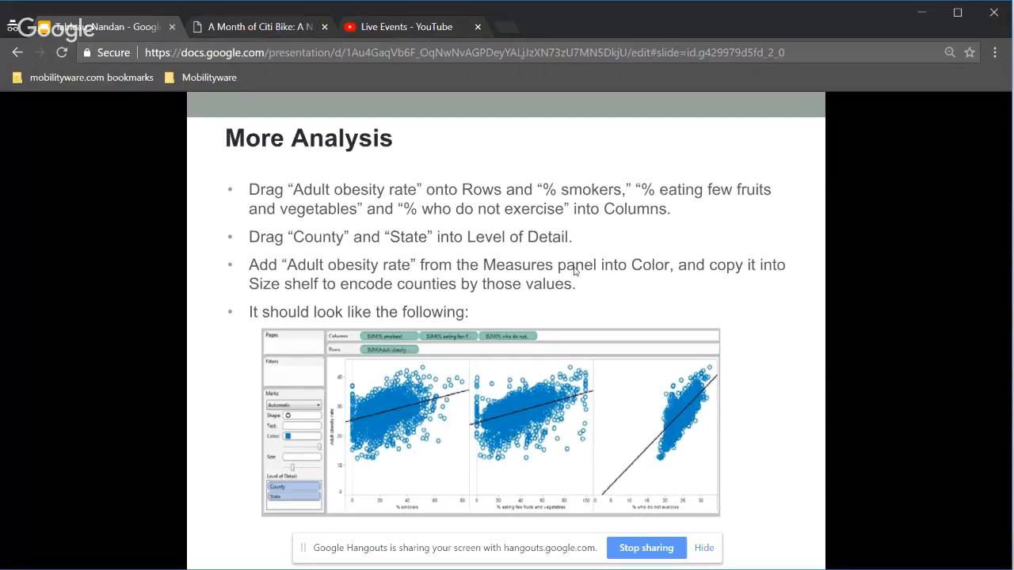
{"action": "key", "text": "alt+Tab"}
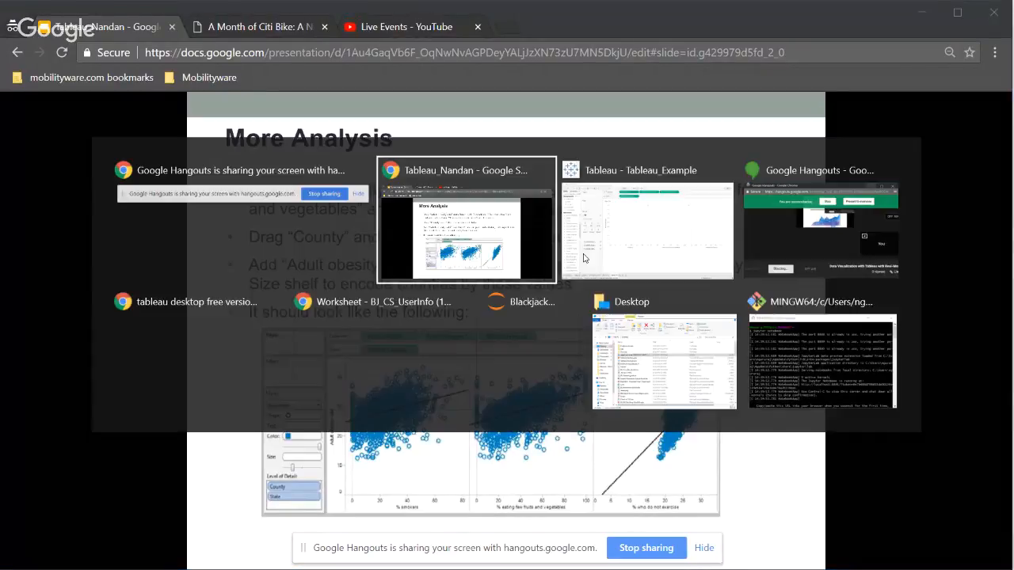
{"action": "left_click", "coordinate": [584, 258]}
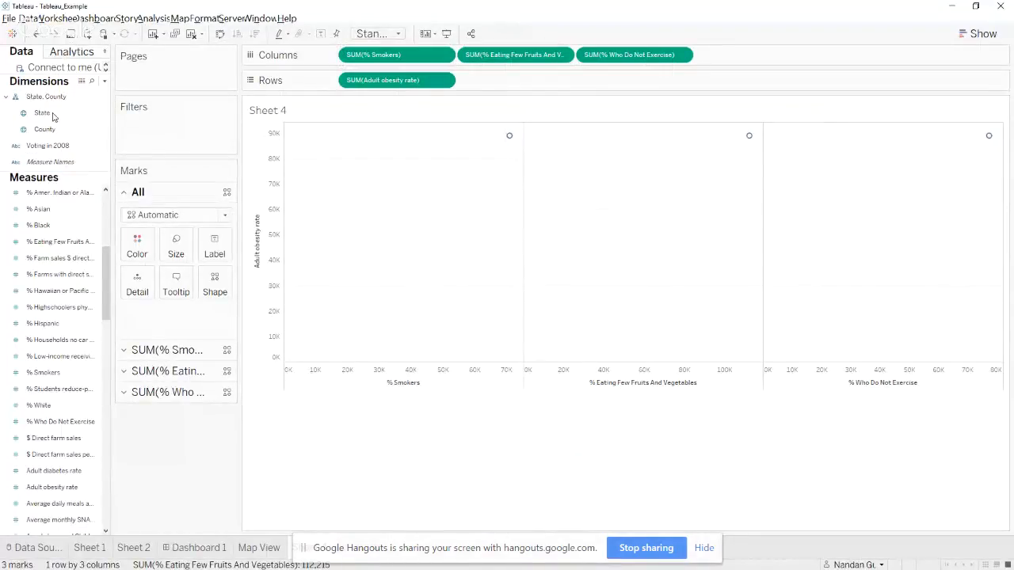
{"action": "left_click_drag", "start_coordinate": [44, 116], "coordinate": [135, 292]}
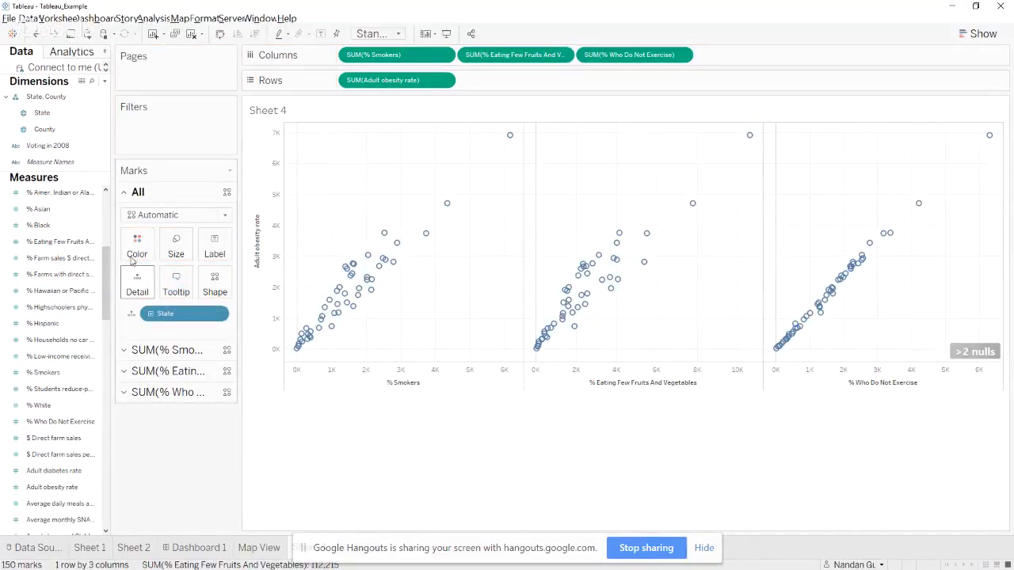
{"action": "left_click_drag", "start_coordinate": [49, 132], "coordinate": [133, 287]}
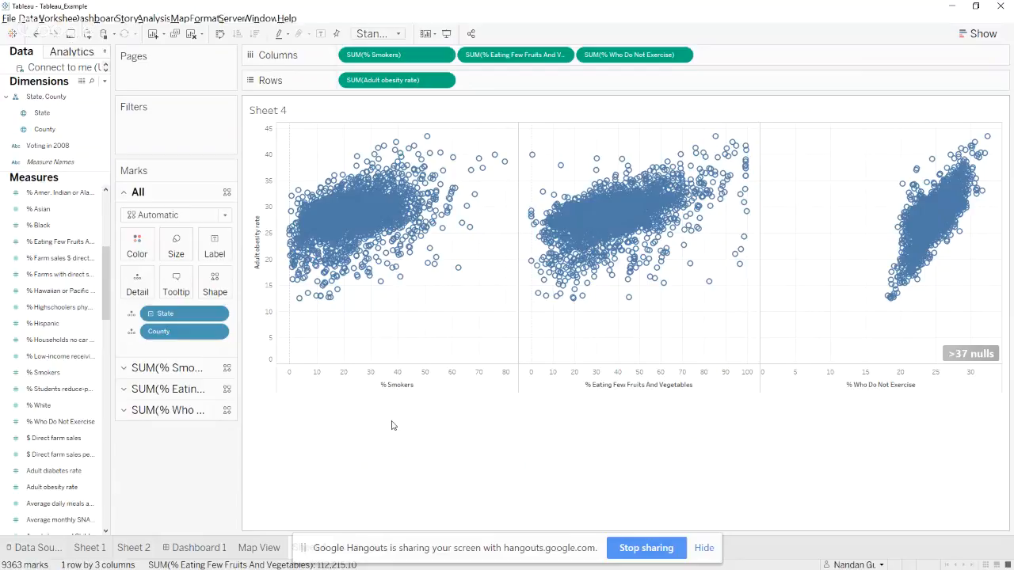
Switch to the presentation and compare the scatter plots with the example on the More Analysis slide
{"action": "key", "text": "alt+Tab"}
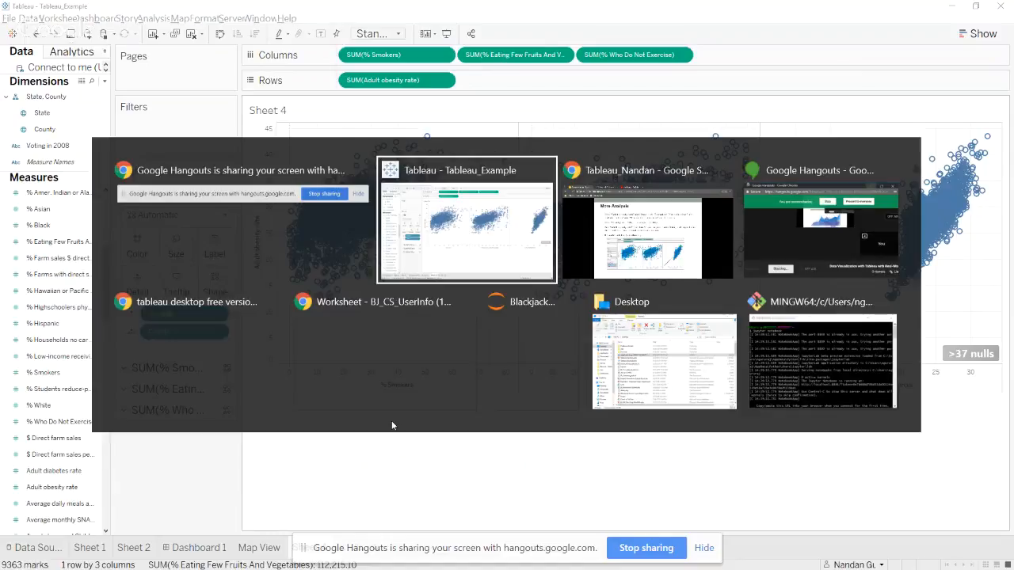
{"action": "key", "text": "alt+Tab"}
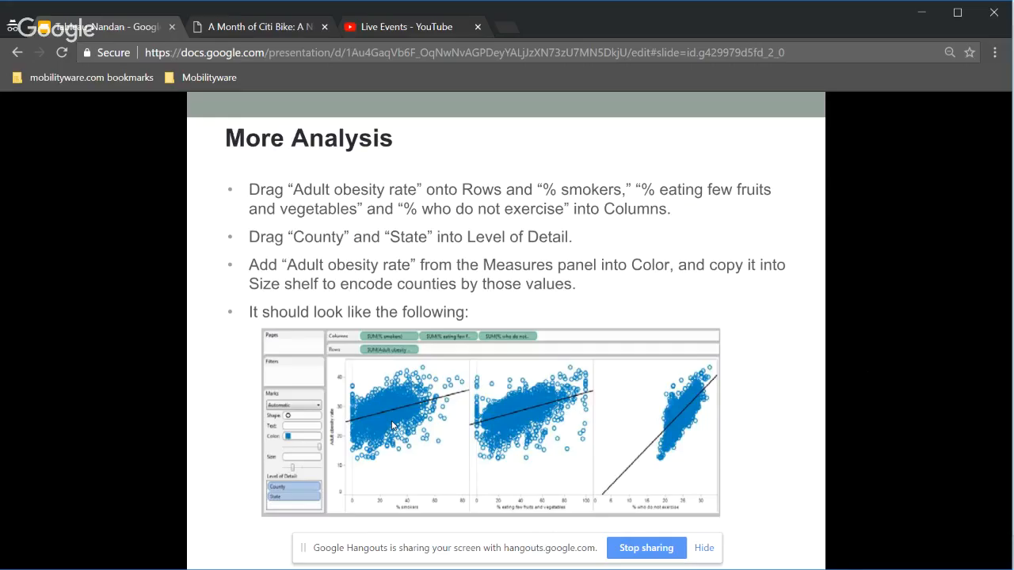
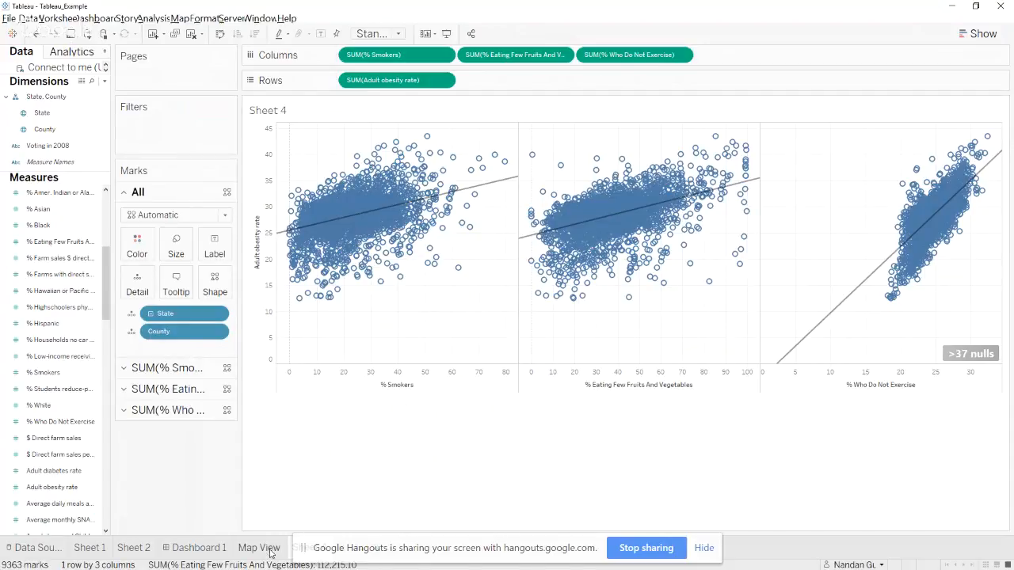
Open Dashboard 1 and remove the obesity map and the Sheet 2 scatter plots from it
{"action": "left_click", "coordinate": [195, 548]}
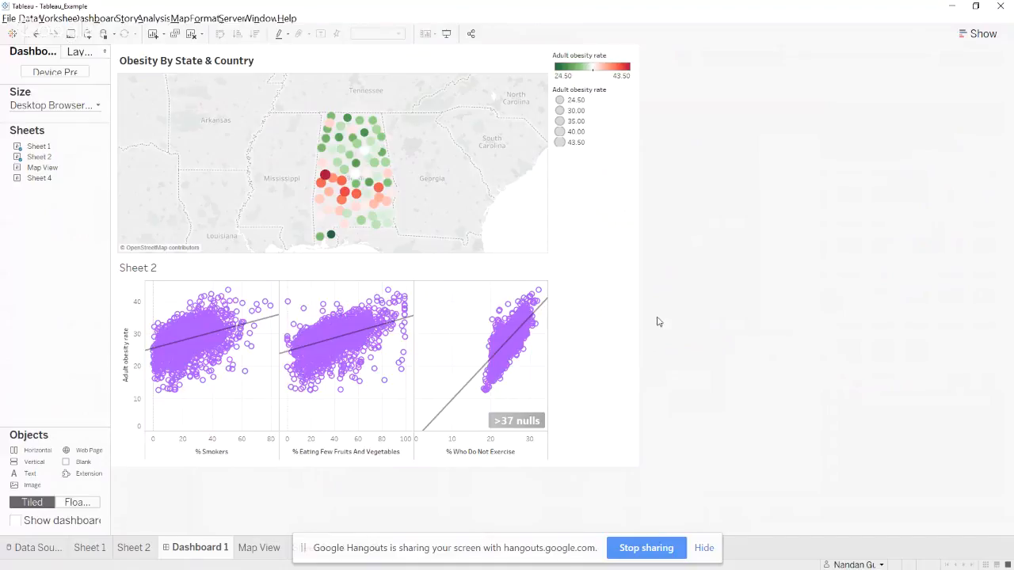
{"action": "left_click_drag", "start_coordinate": [356, 170], "coordinate": [67, 251]}
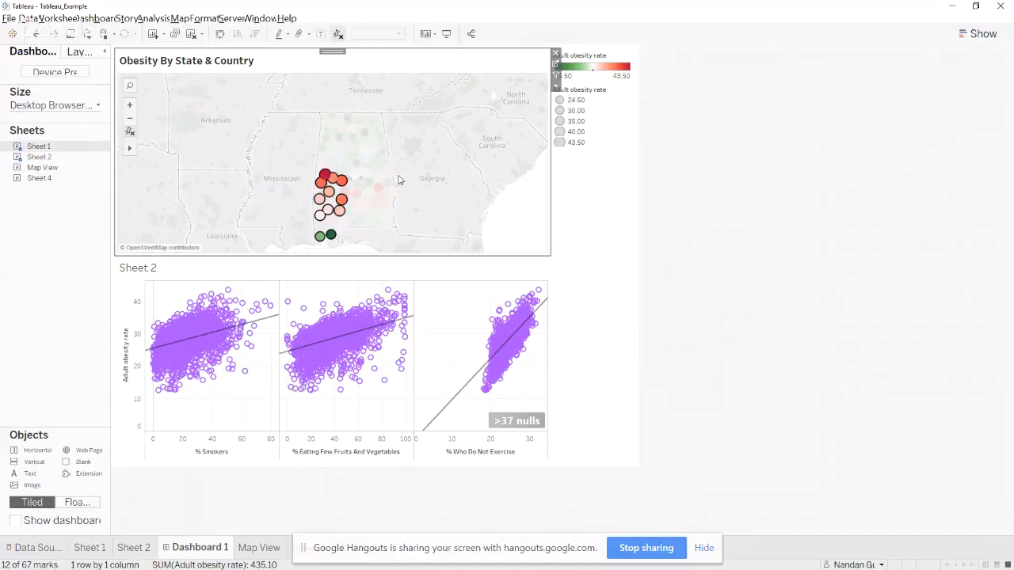
{"action": "left_click", "coordinate": [564, 107]}
{"action": "left_click", "coordinate": [556, 88]}
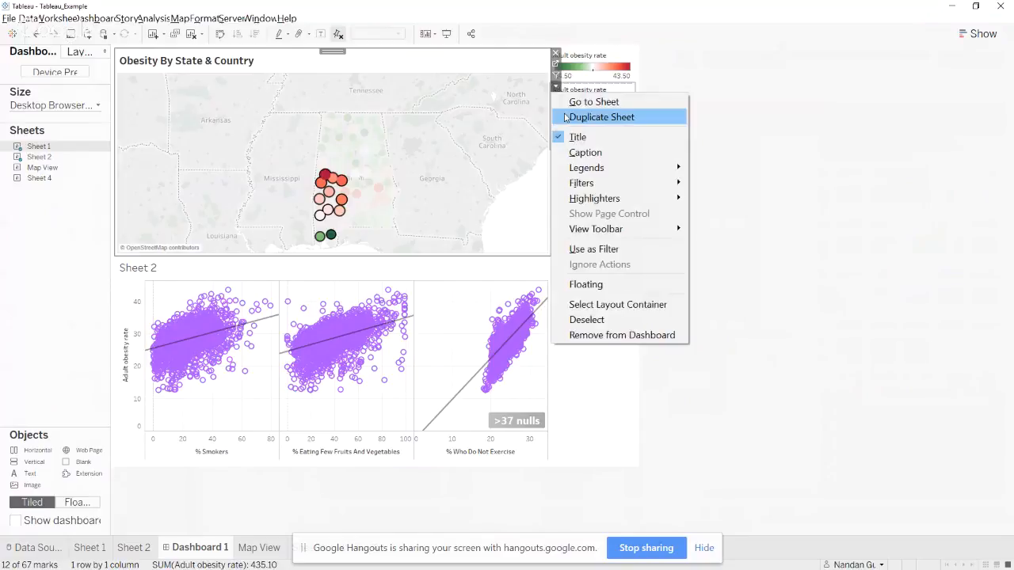
{"action": "mouse_move", "coordinate": [596, 167]}
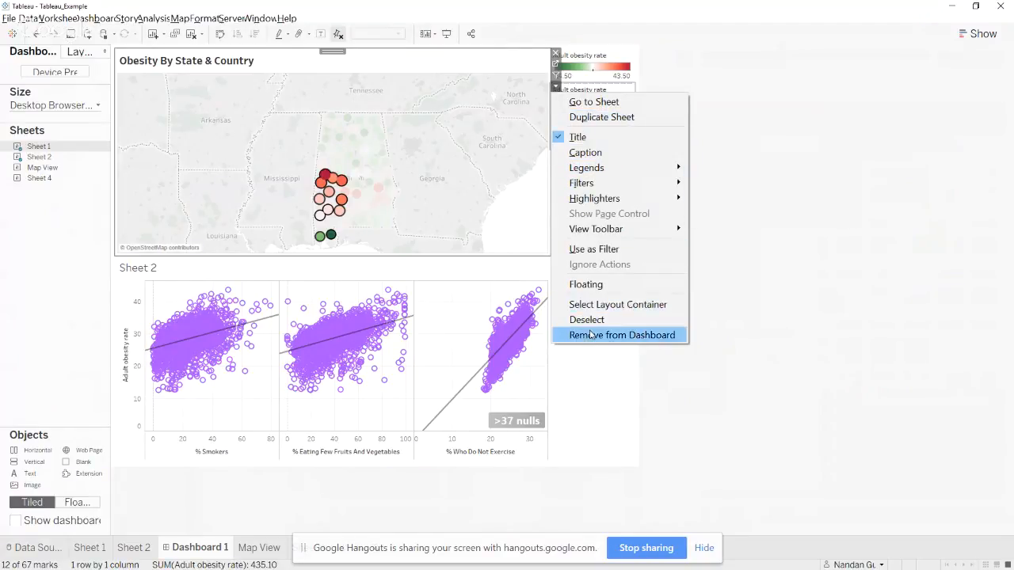
{"action": "left_click", "coordinate": [588, 334]}
{"action": "left_click", "coordinate": [605, 57]}
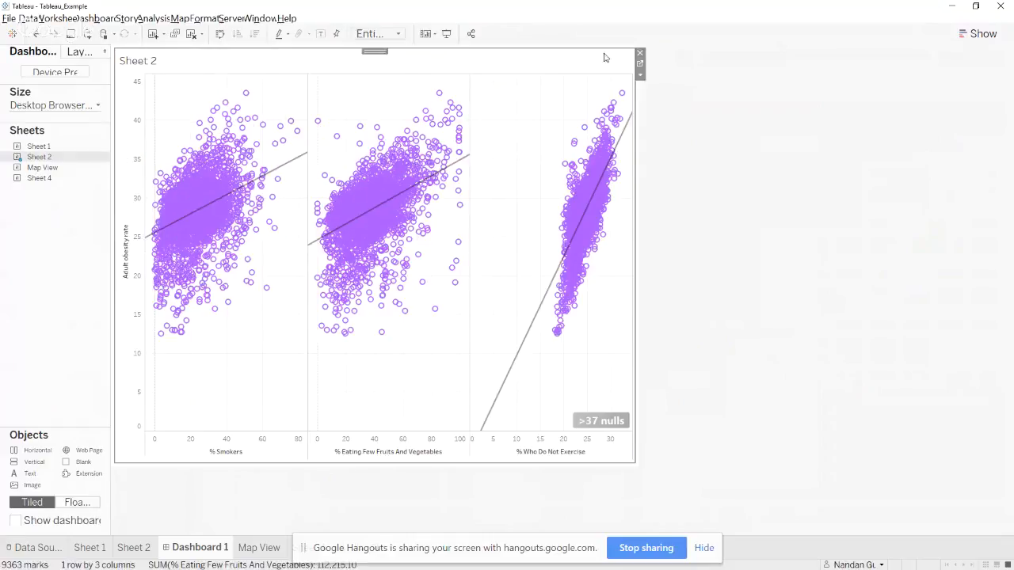
{"action": "left_click", "coordinate": [640, 76]}
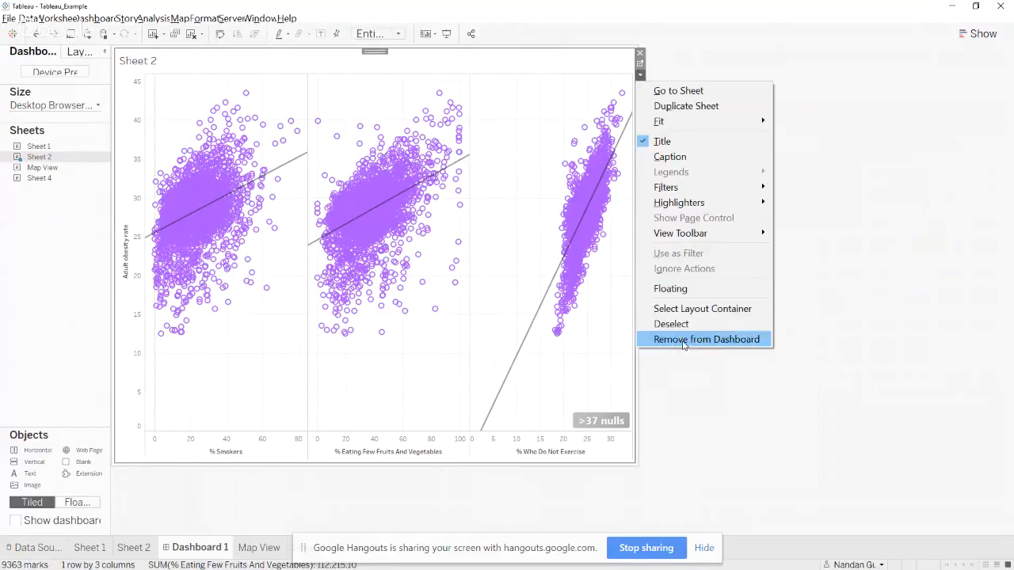
{"action": "left_click", "coordinate": [686, 341]}
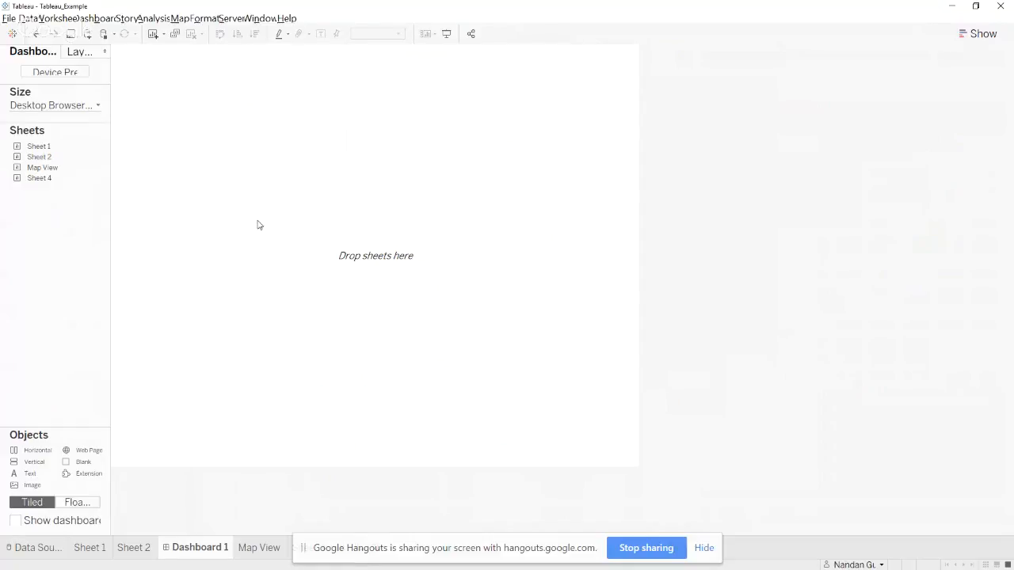
Add Sheet 1 to the empty dashboard and place Sheet 2 directly below the map
{"action": "mouse_move", "coordinate": [83, 146]}
{"action": "left_click_drag", "start_coordinate": [48, 156], "coordinate": [337, 82]}
{"action": "mouse_move", "coordinate": [33, 155]}
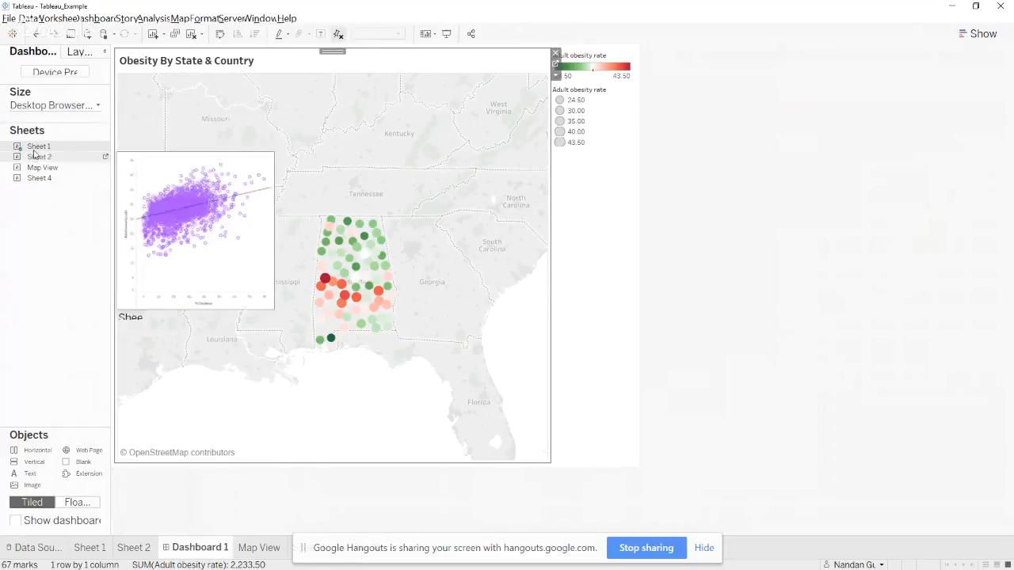
{"action": "left_click_drag", "start_coordinate": [36, 156], "coordinate": [308, 291]}
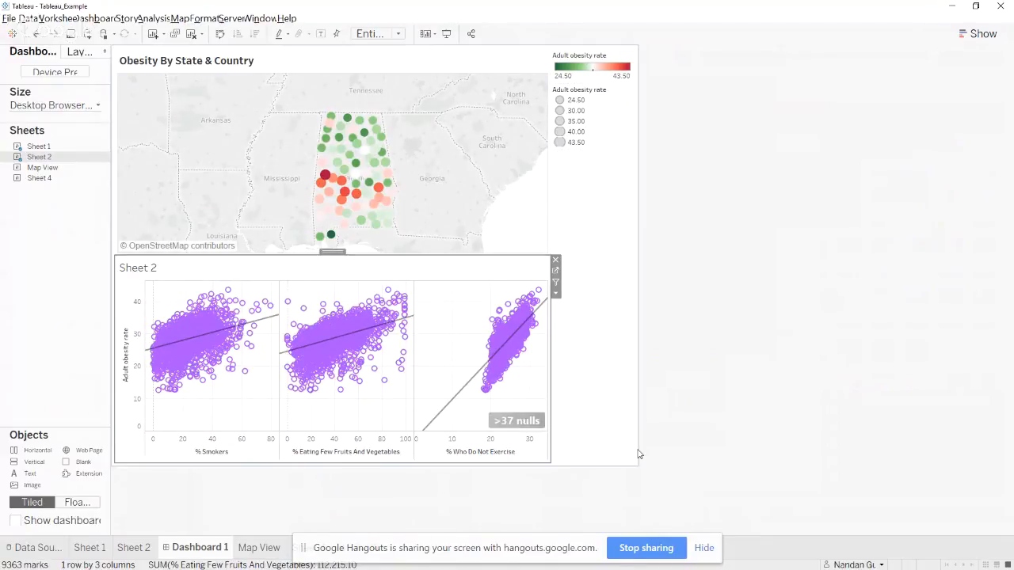
Switch to the presentation to examine the example on the Dashboarding slide and return to Tableau
{"action": "key", "text": "alt"}
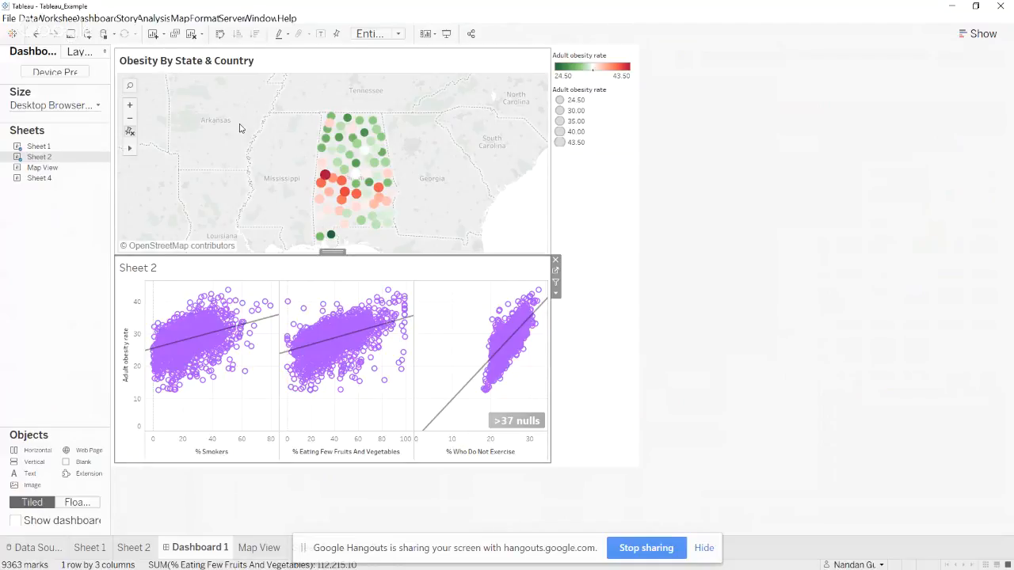
{"action": "key", "text": "alt+Tab"}
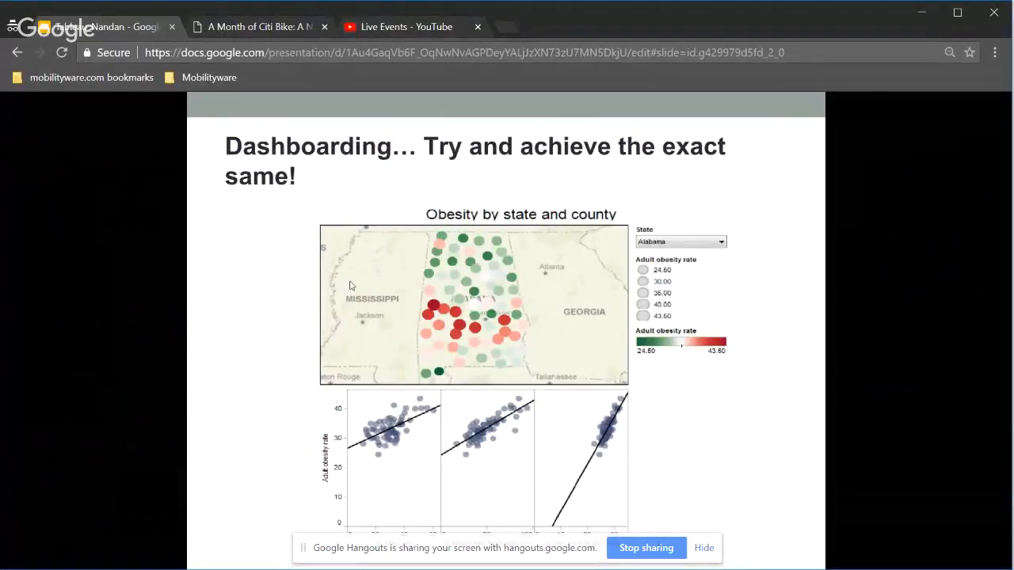
{"action": "key", "text": "alt+Tab"}
{"action": "key", "text": "alt+Tab"}
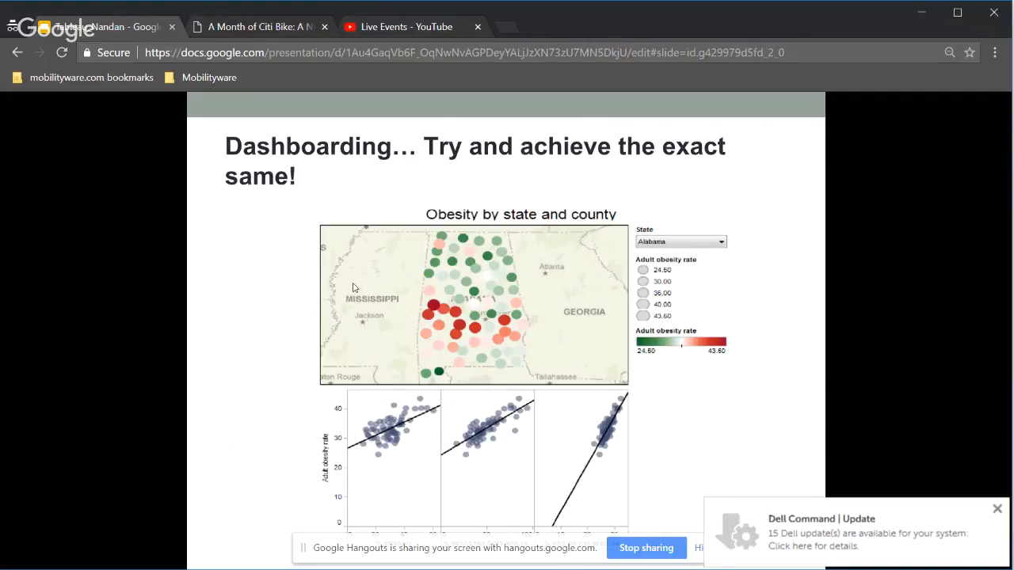
{"action": "key", "text": "alt+Tab"}
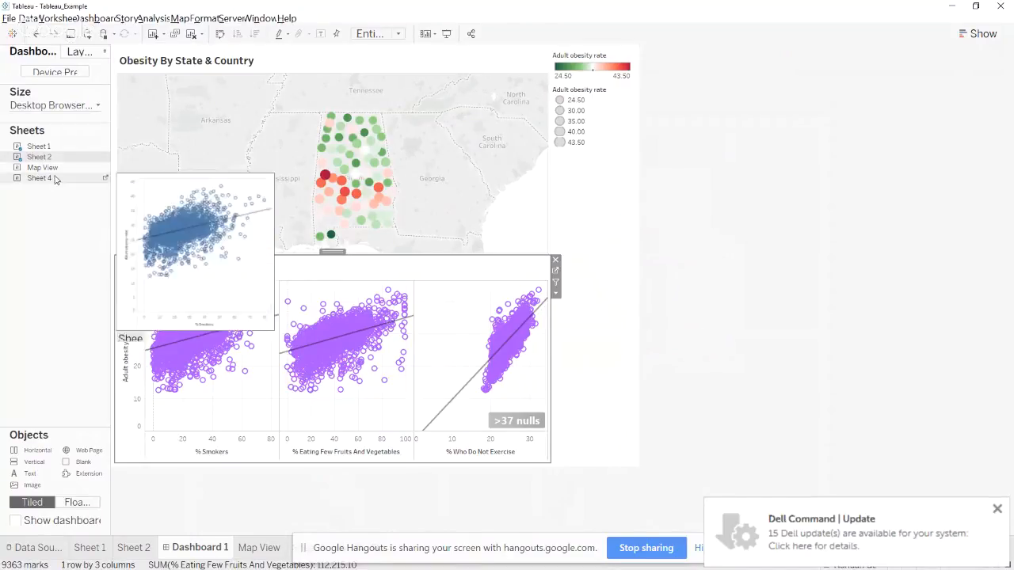
Show the map's State filter on the dashboard and test it with all states before restoring Alabama only
{"action": "left_click", "coordinate": [199, 121]}
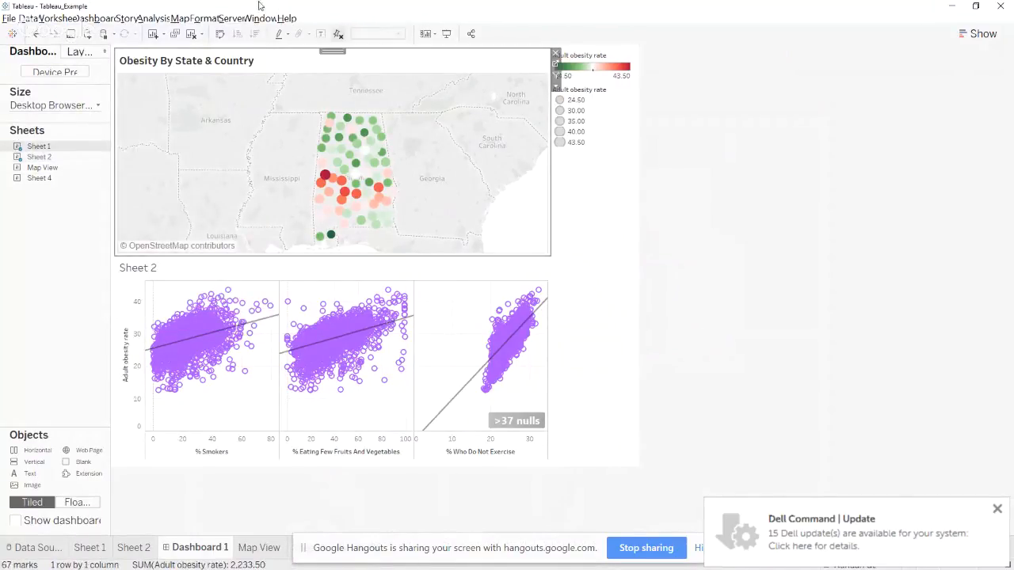
{"action": "left_click", "coordinate": [146, 19]}
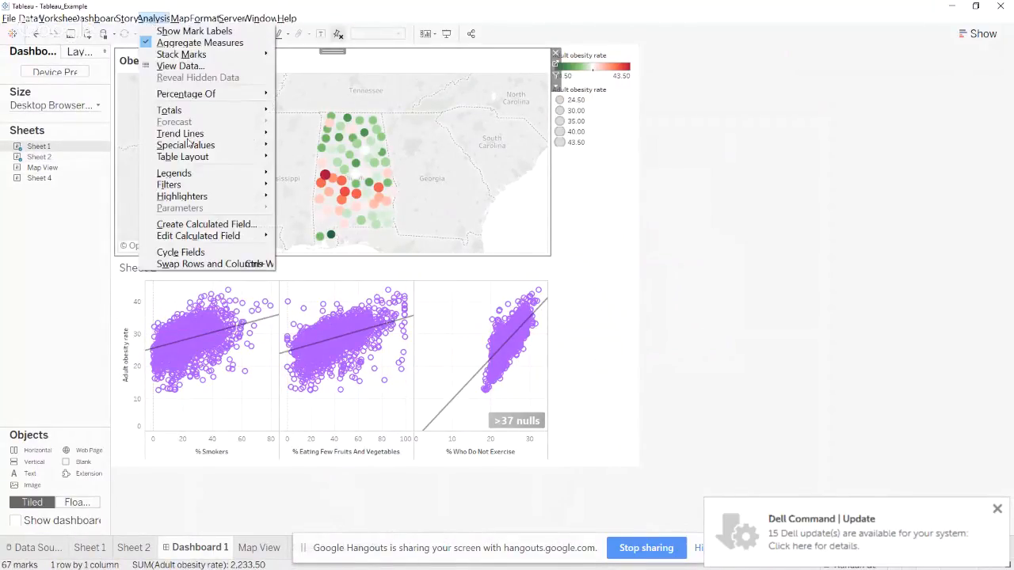
{"action": "mouse_move", "coordinate": [199, 185]}
{"action": "left_click", "coordinate": [389, 91]}
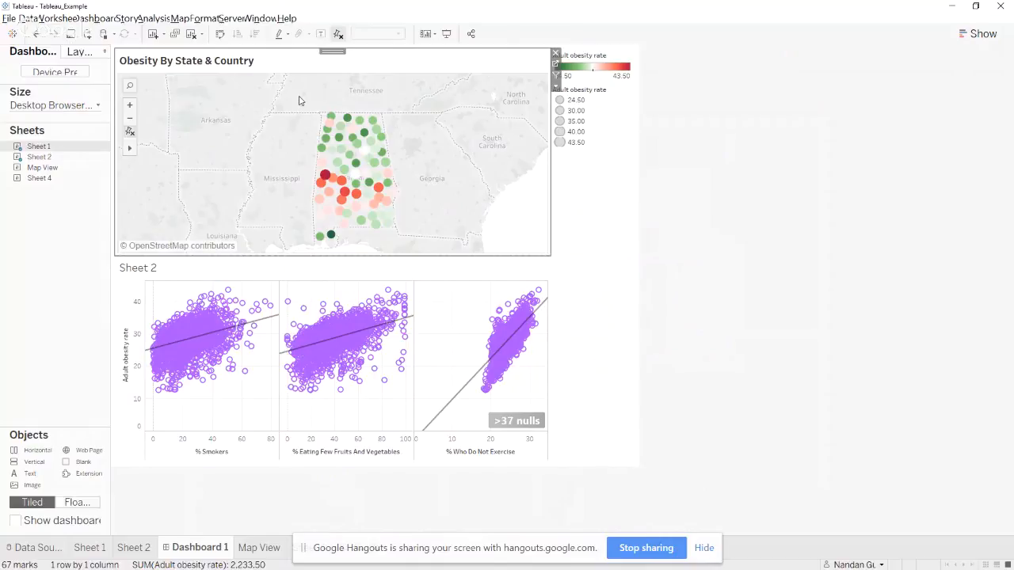
{"action": "left_click", "coordinate": [153, 19]}
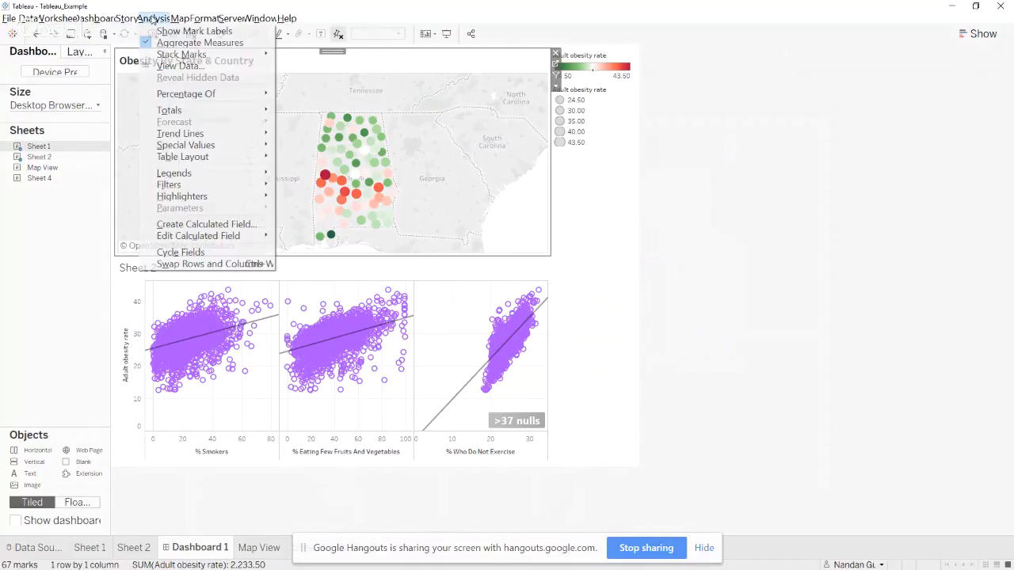
{"action": "mouse_move", "coordinate": [209, 195]}
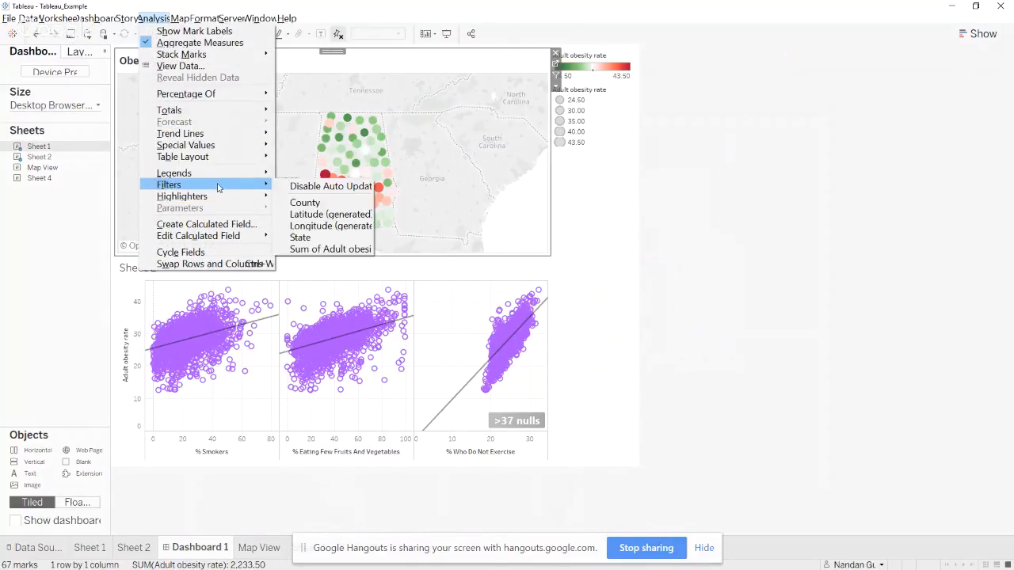
{"action": "left_click", "coordinate": [328, 237]}
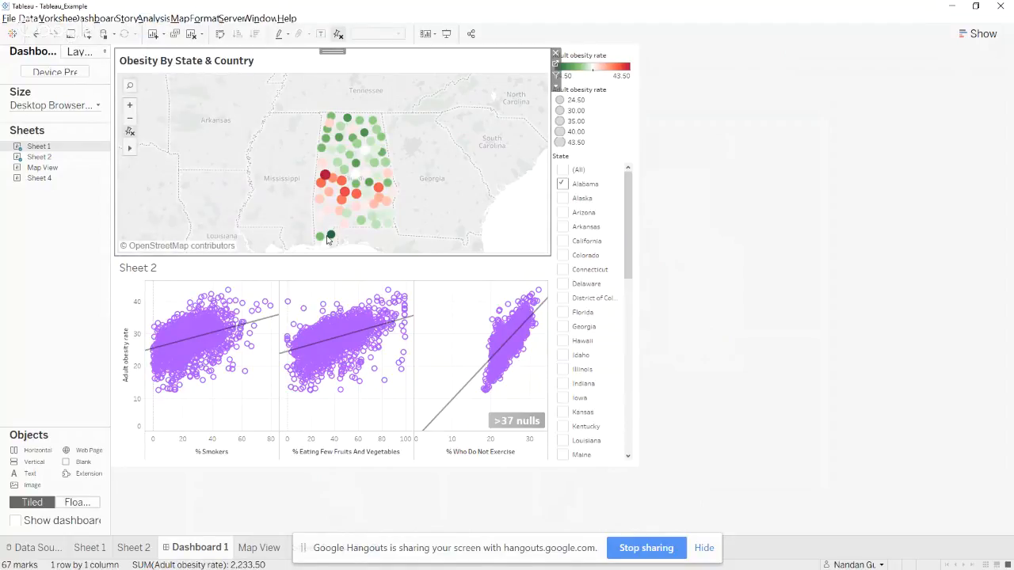
{"action": "left_click", "coordinate": [563, 171]}
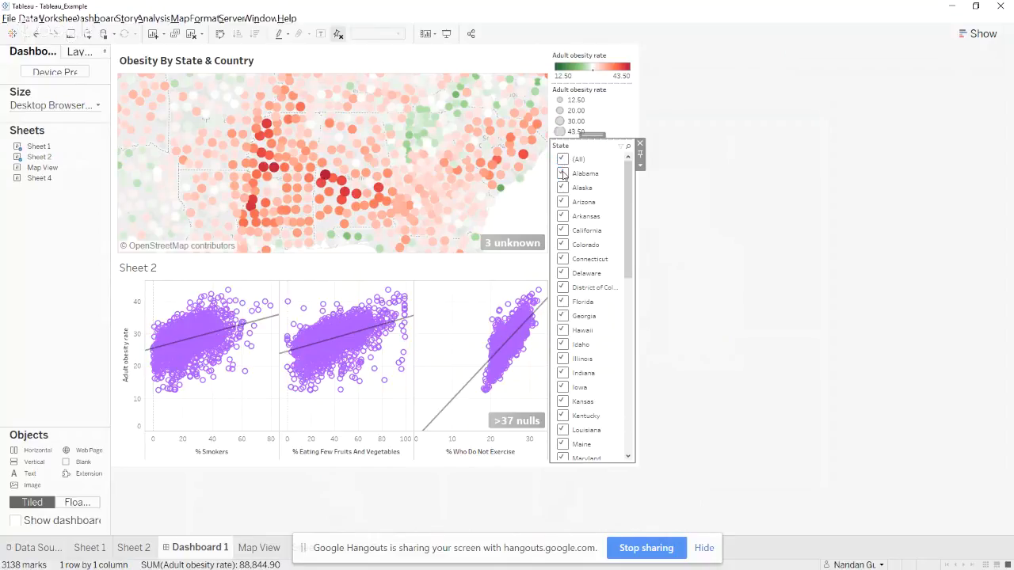
{"action": "left_click", "coordinate": [563, 174]}
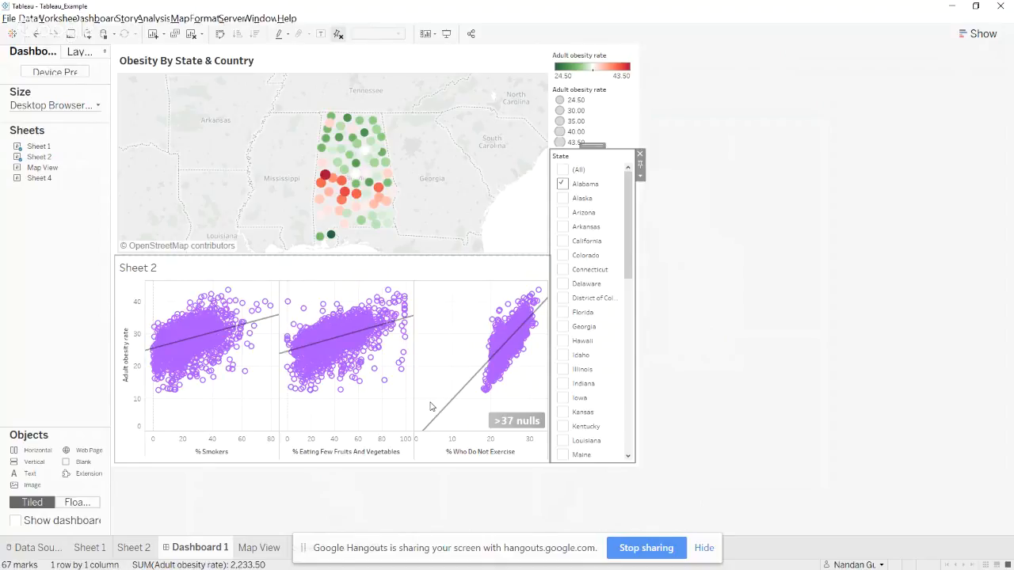
Consult the Dashboarding slide and, back in Tableau, apply the State filter to all worksheets using this data source
{"action": "key", "text": "alt+Tab"}
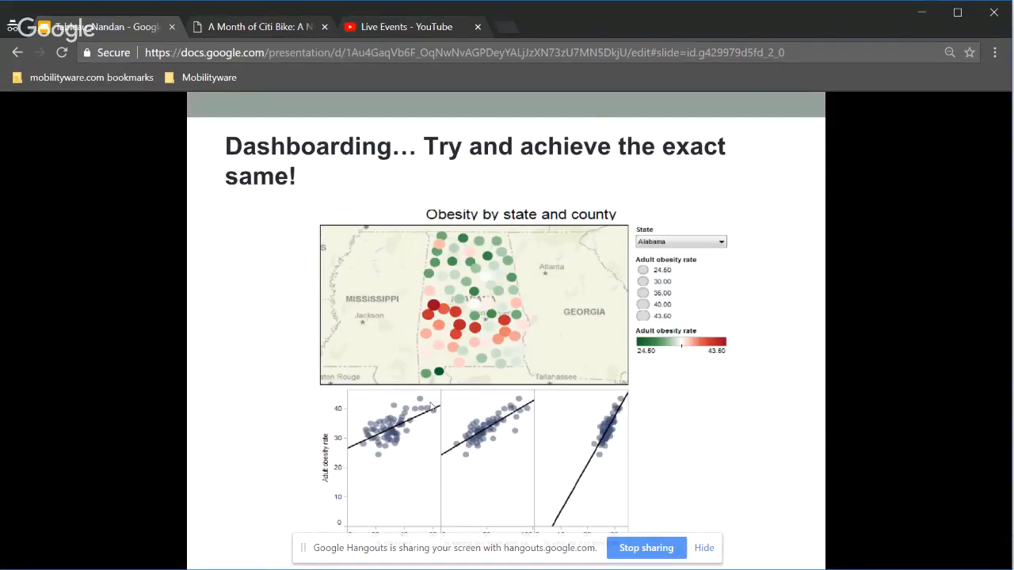
{"action": "key", "text": "alt+Tab"}
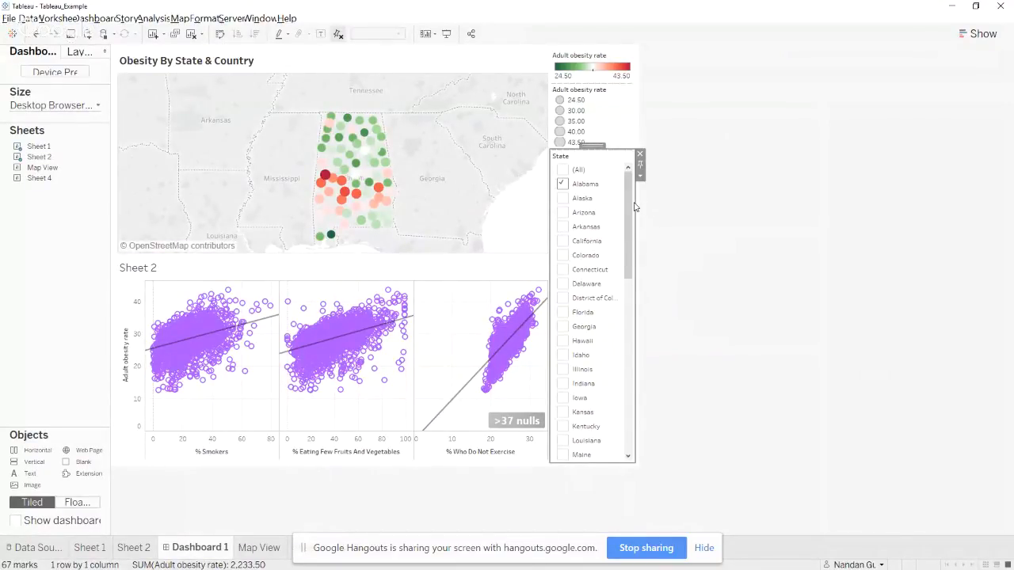
{"action": "left_click", "coordinate": [433, 164]}
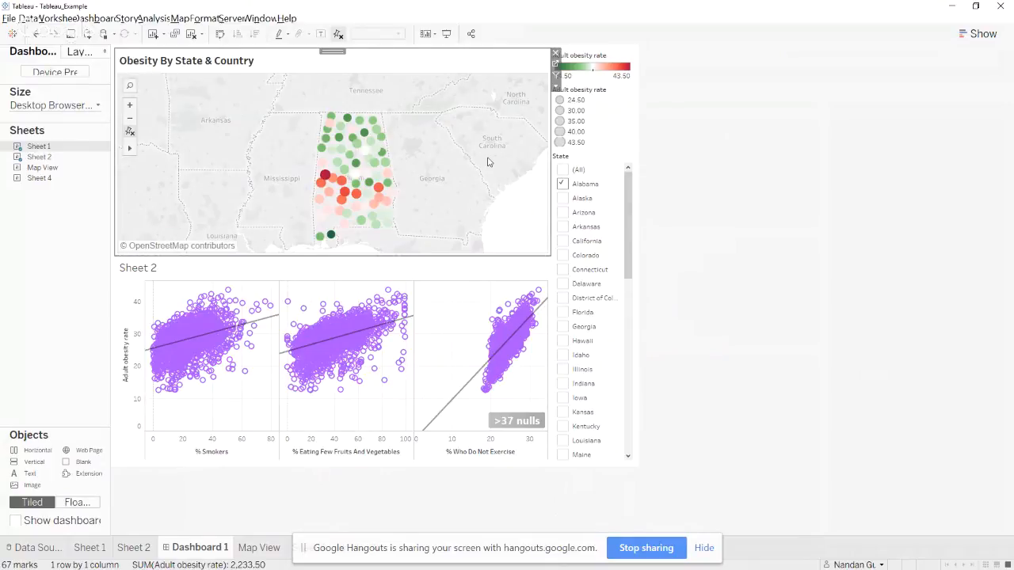
{"action": "left_click", "coordinate": [624, 171]}
{"action": "left_click", "coordinate": [641, 174]}
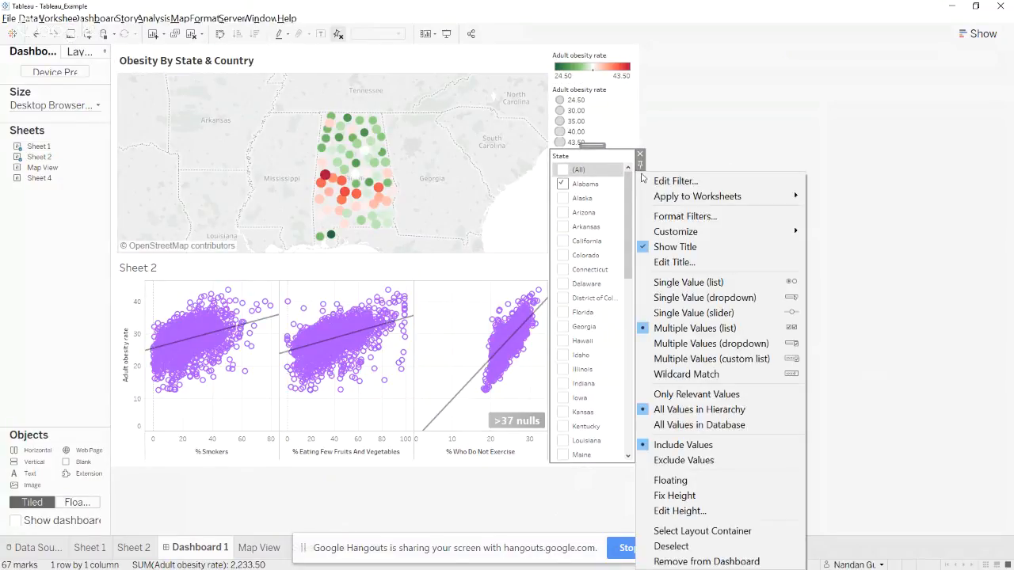
{"action": "mouse_move", "coordinate": [715, 198]}
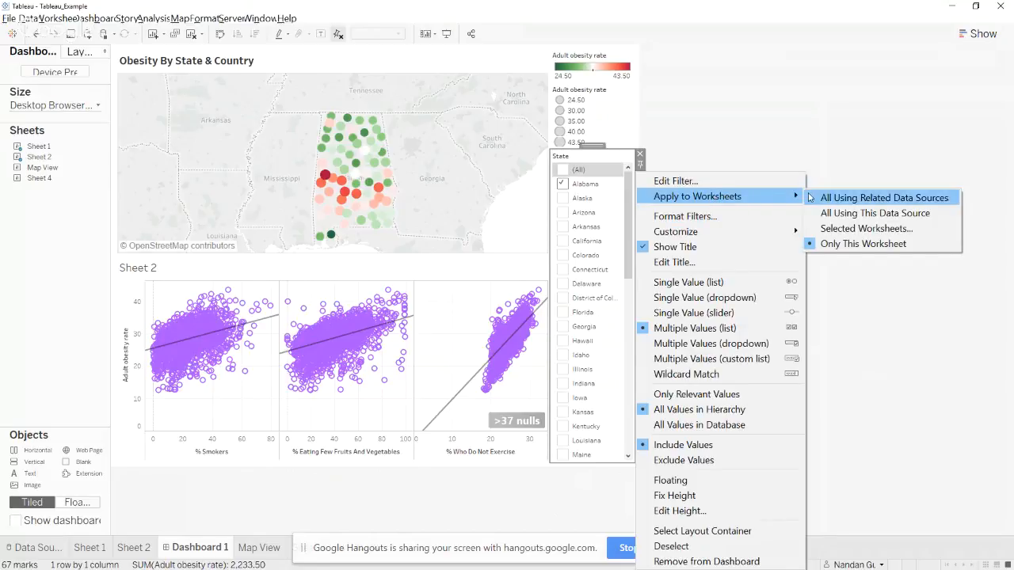
{"action": "left_click", "coordinate": [856, 215]}
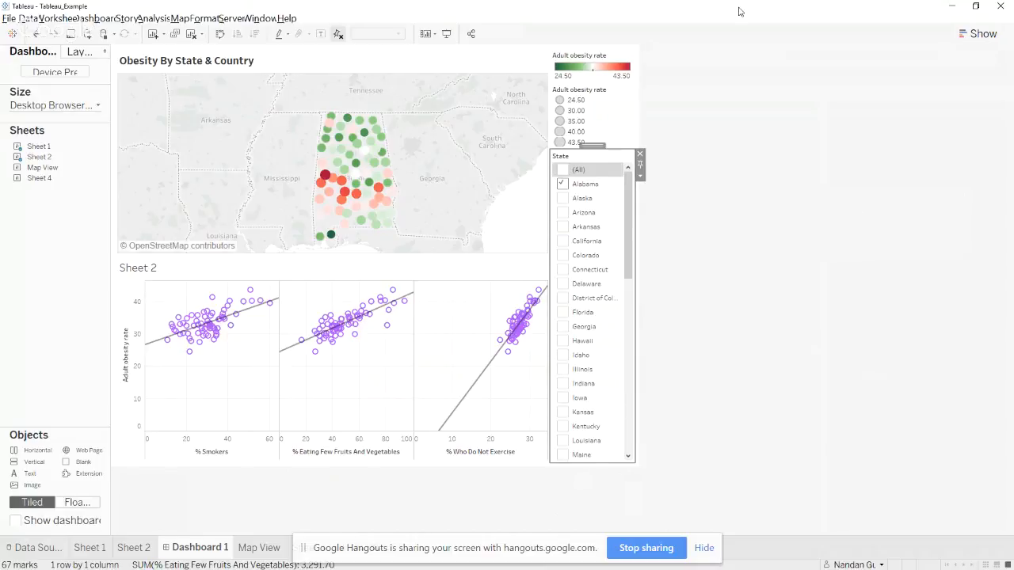
{"action": "left_click", "coordinate": [271, 68]}
{"action": "double_click", "coordinate": [235, 64]}
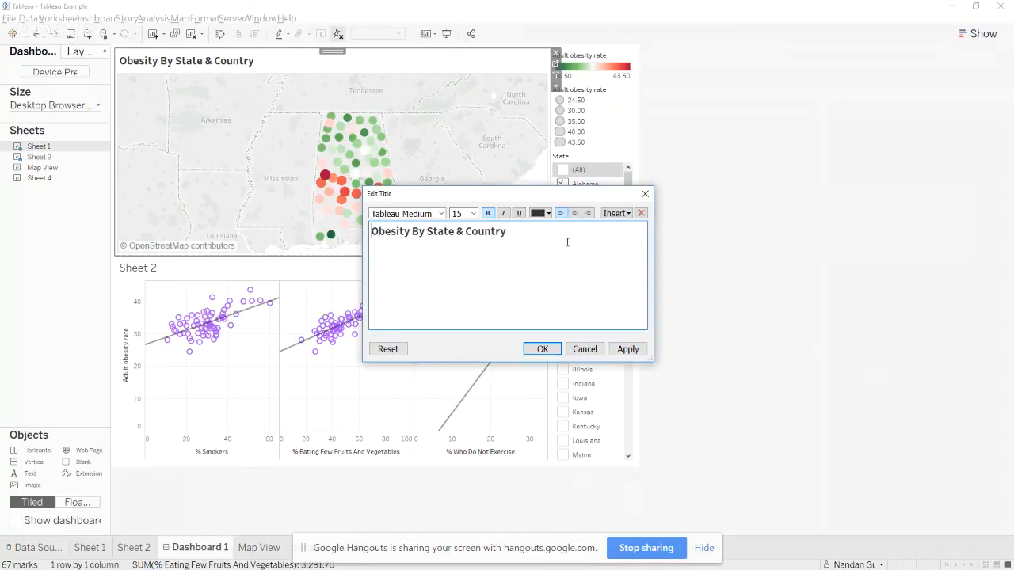
{"action": "left_click", "coordinate": [543, 348]}
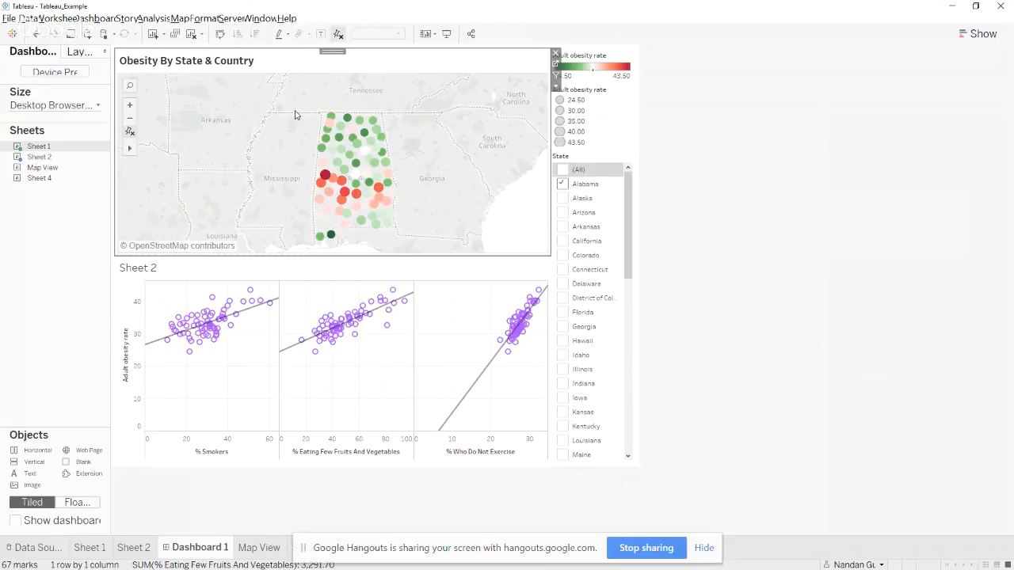
{"action": "left_click", "coordinate": [150, 19]}
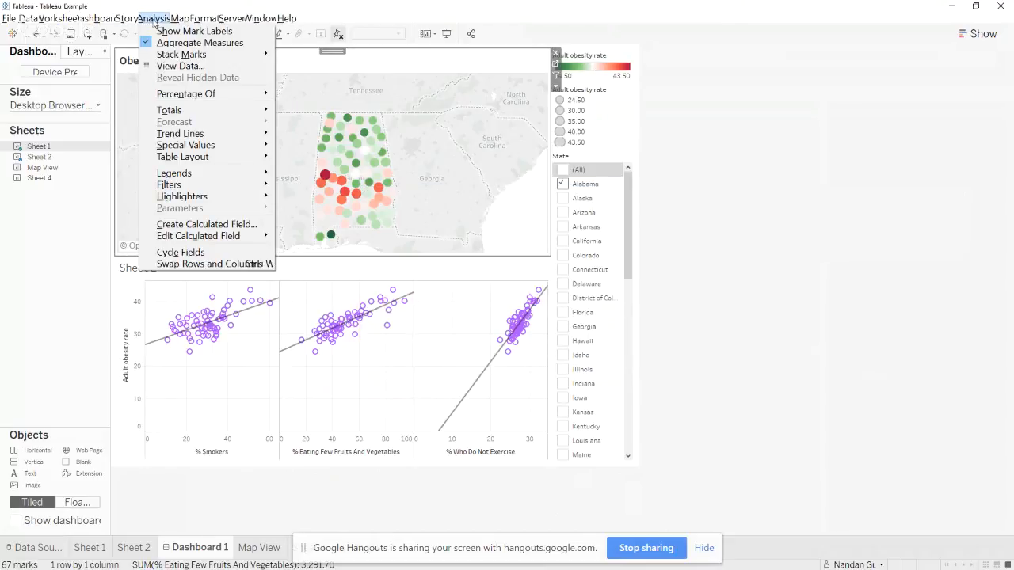
{"action": "mouse_move", "coordinate": [104, 20]}
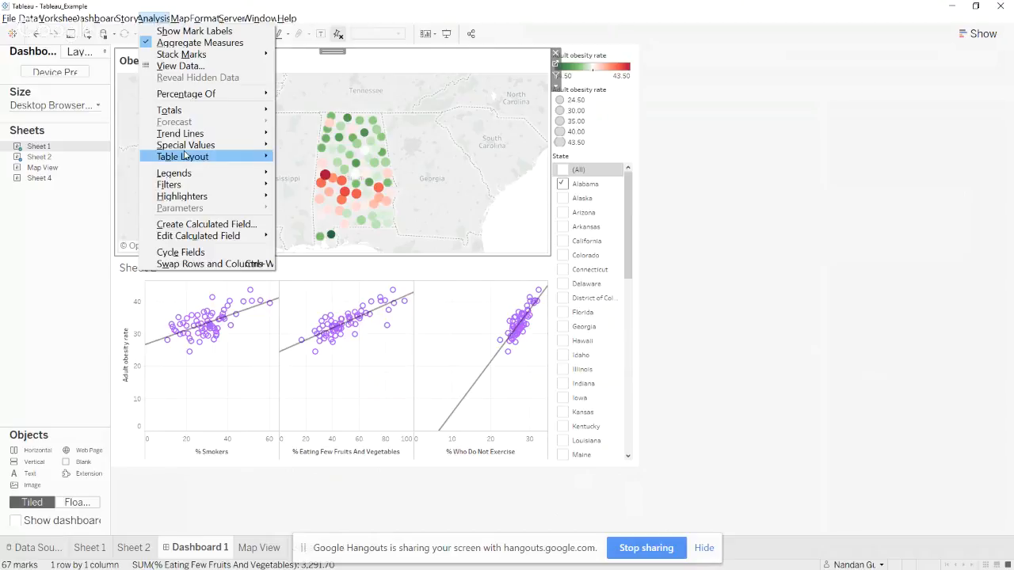
{"action": "mouse_move", "coordinate": [195, 172]}
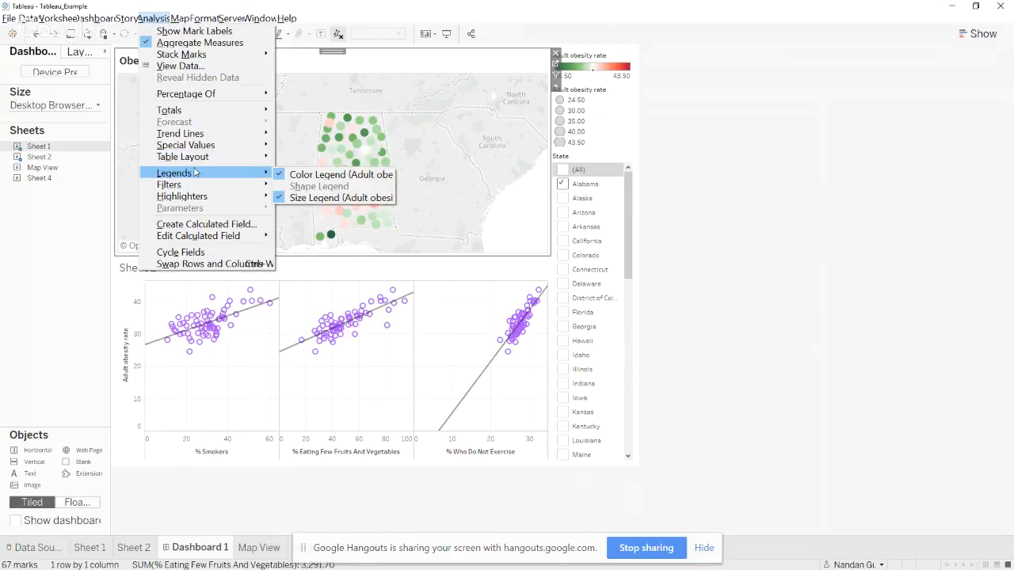
{"action": "mouse_move", "coordinate": [209, 155]}
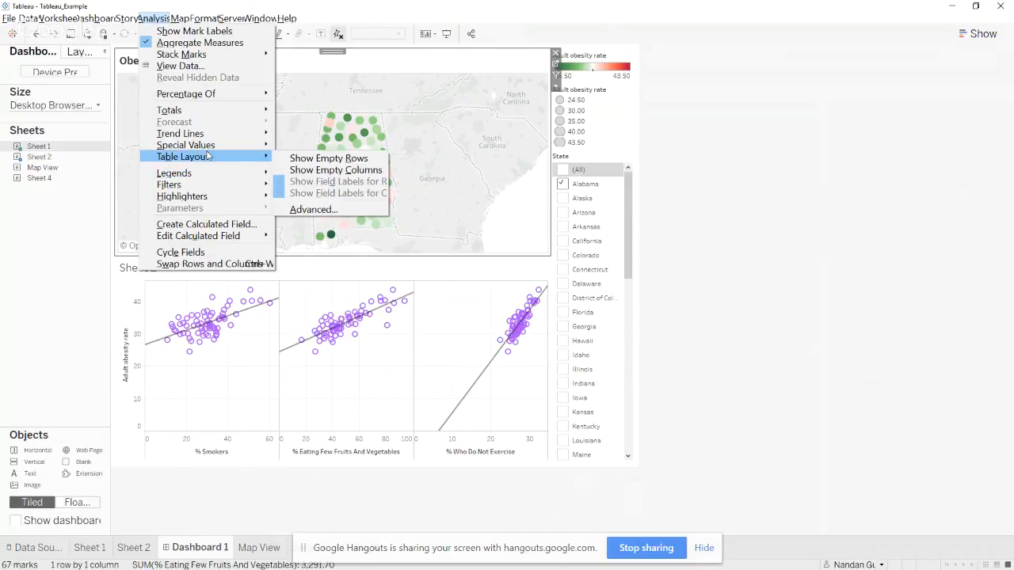
{"action": "left_click", "coordinate": [442, 176]}
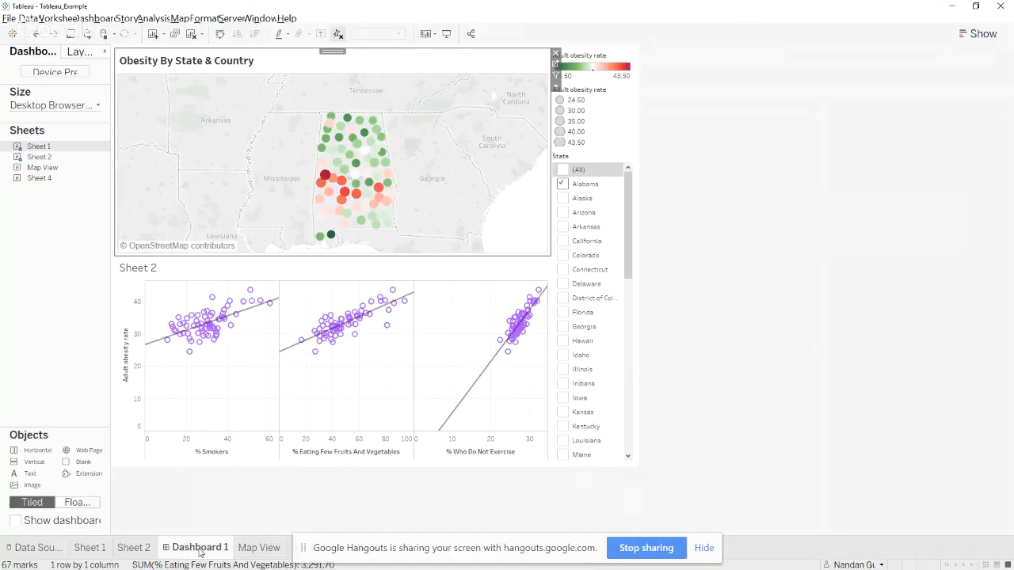
{"action": "mouse_move", "coordinate": [200, 554]}
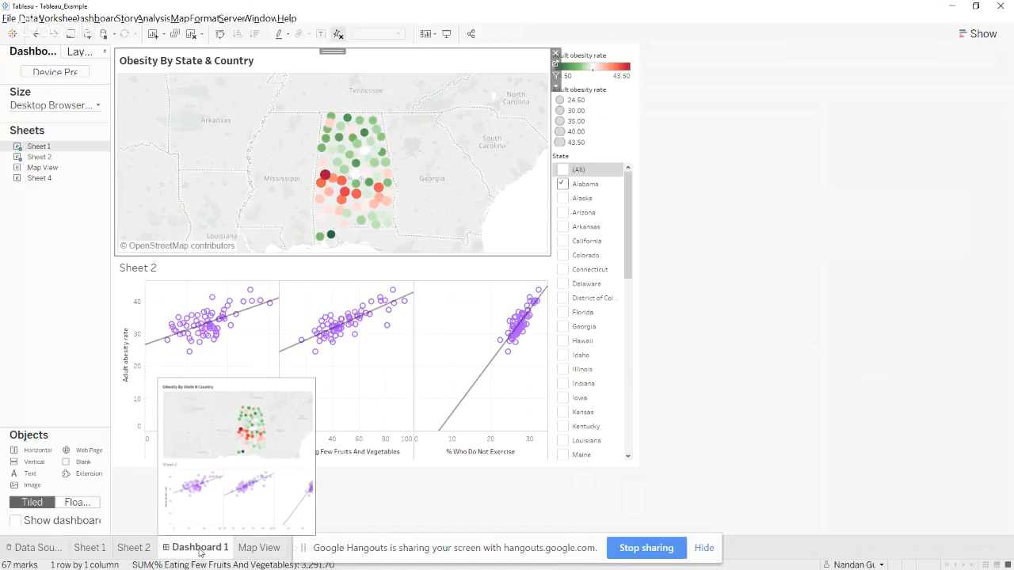
Inspect the Map View sheet's title definition without changing it and return to Dashboard 1
{"action": "left_click", "coordinate": [260, 548]}
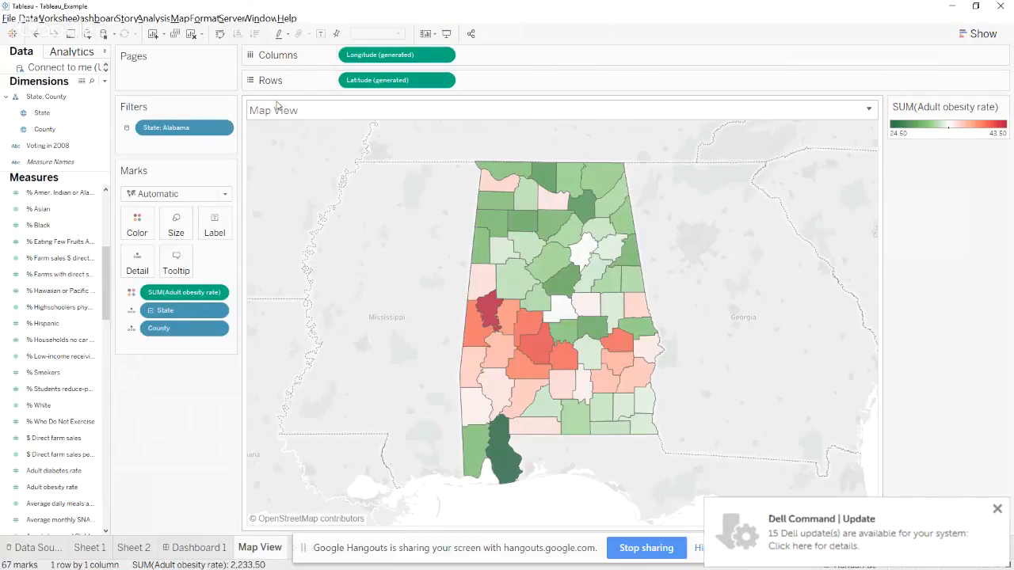
{"action": "double_click", "coordinate": [274, 114]}
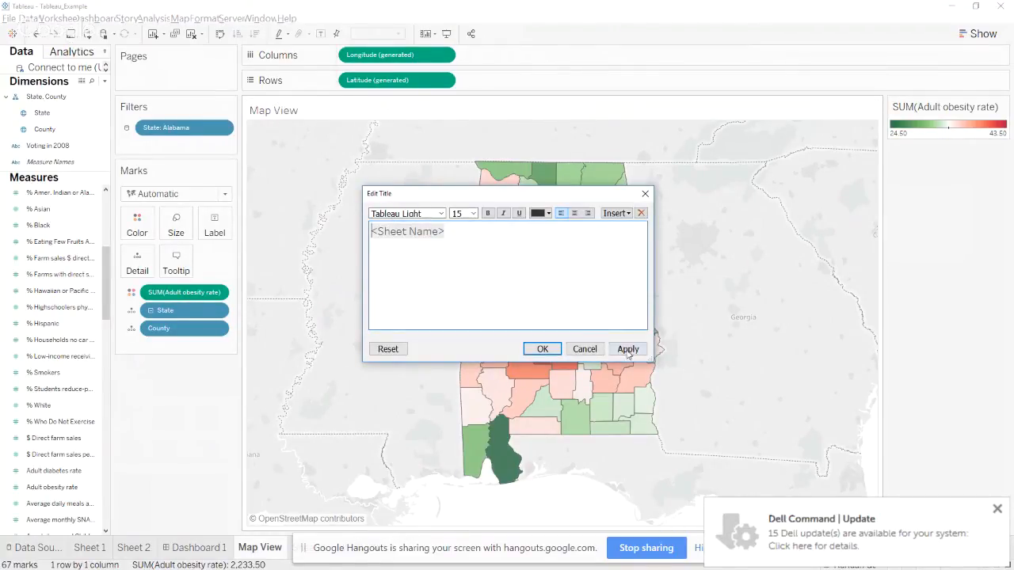
{"action": "left_click", "coordinate": [585, 353]}
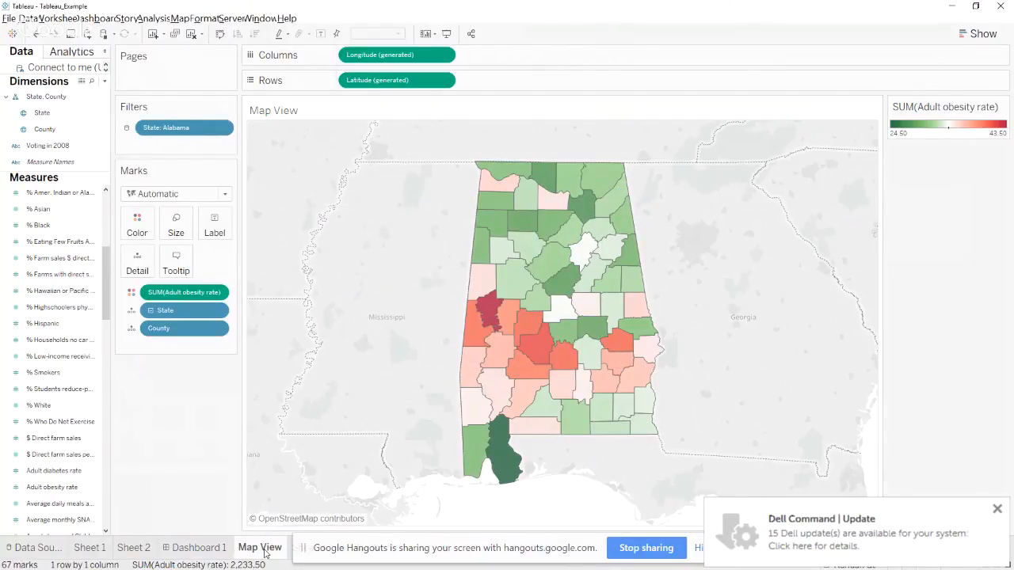
{"action": "left_click", "coordinate": [200, 548]}
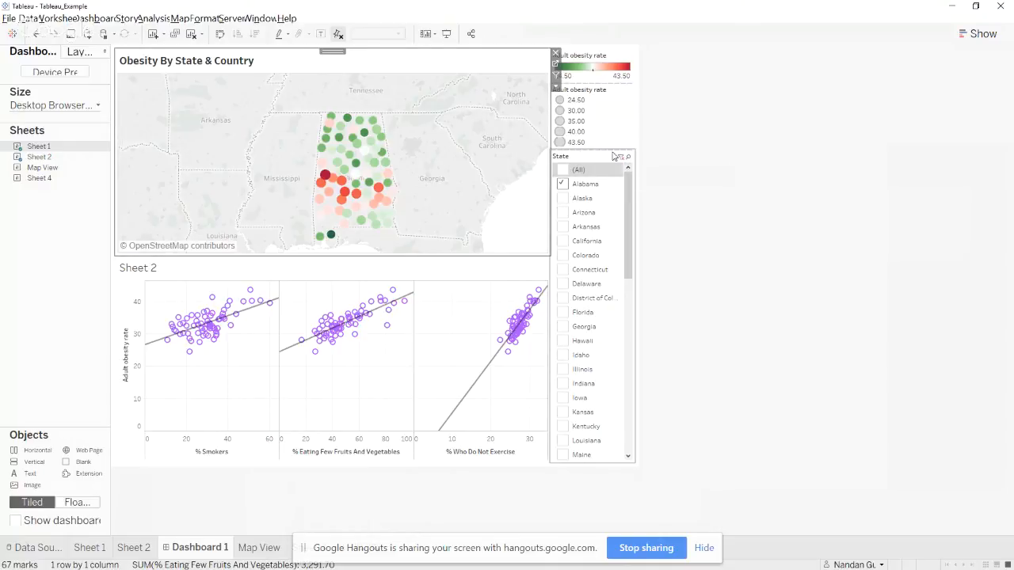
Show the legend formatting options for the Adult obesity rate size legend and select the layout container that holds it
{"action": "left_click", "coordinate": [611, 96]}
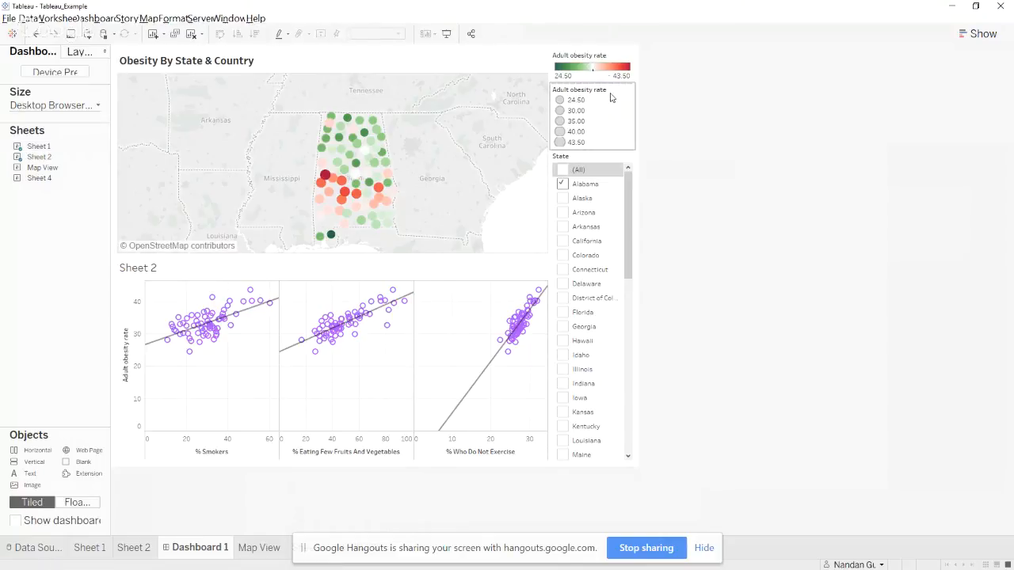
{"action": "left_click", "coordinate": [613, 99]}
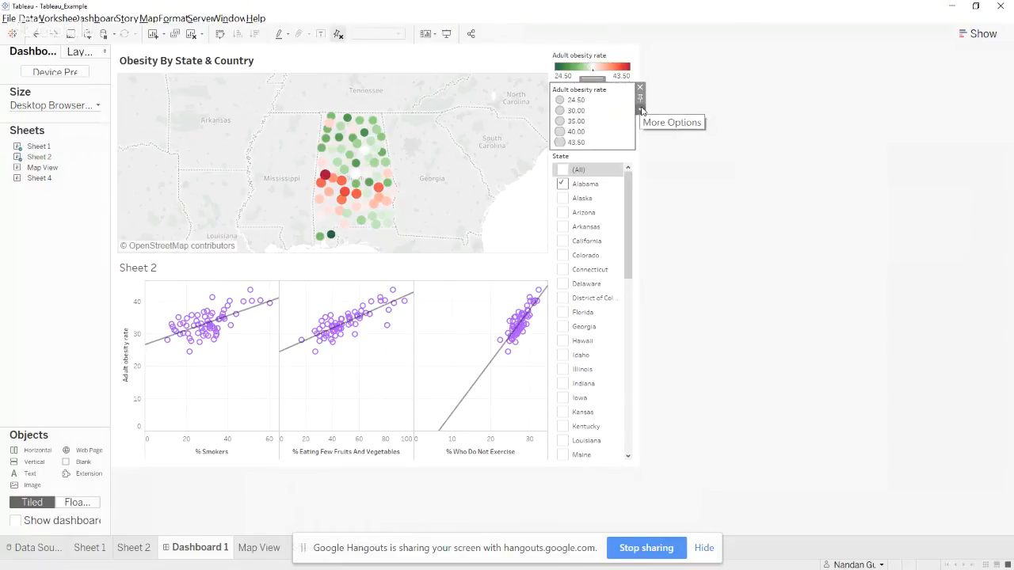
{"action": "left_click", "coordinate": [640, 109]}
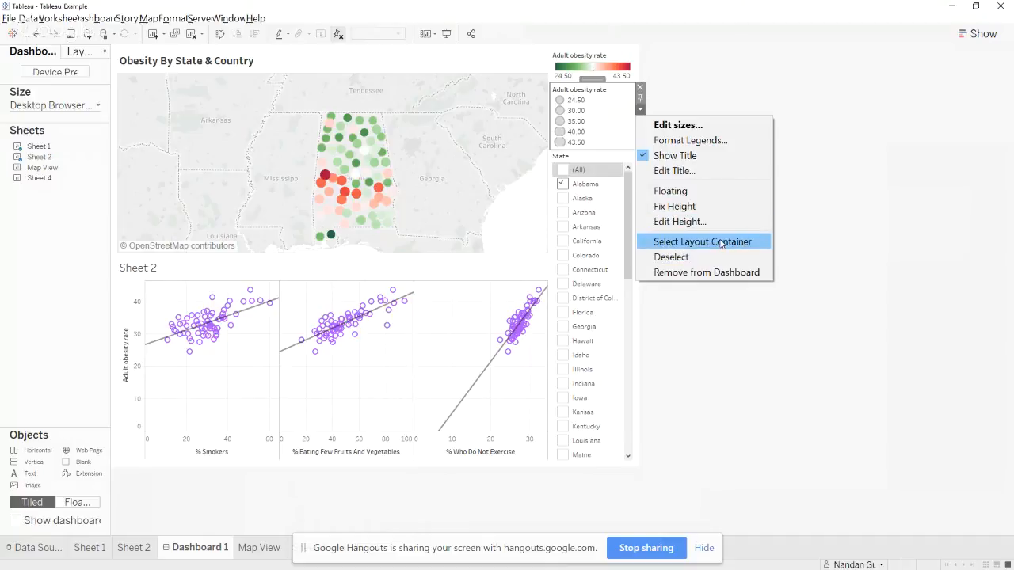
{"action": "left_click", "coordinate": [681, 143]}
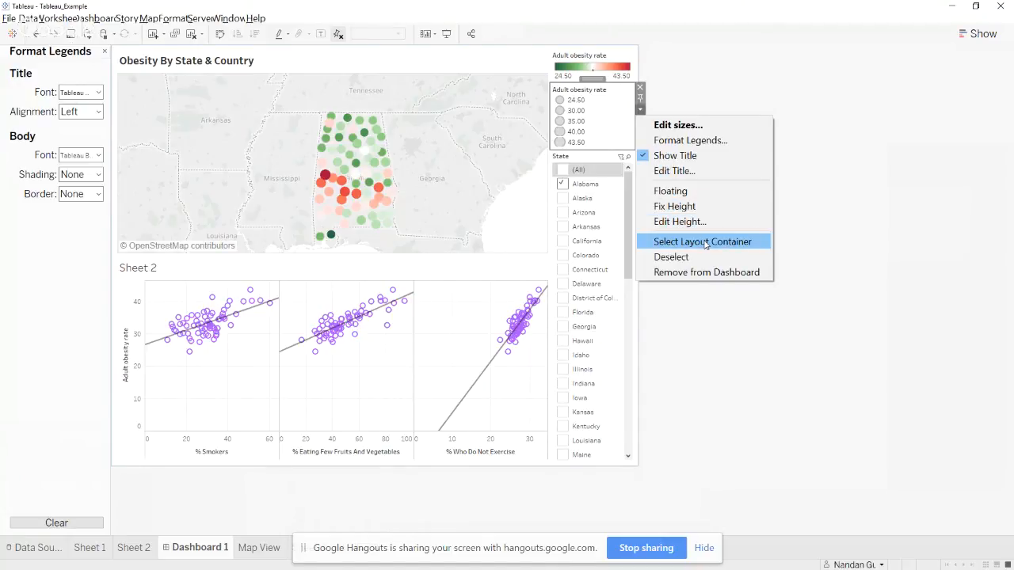
{"action": "left_click", "coordinate": [703, 241]}
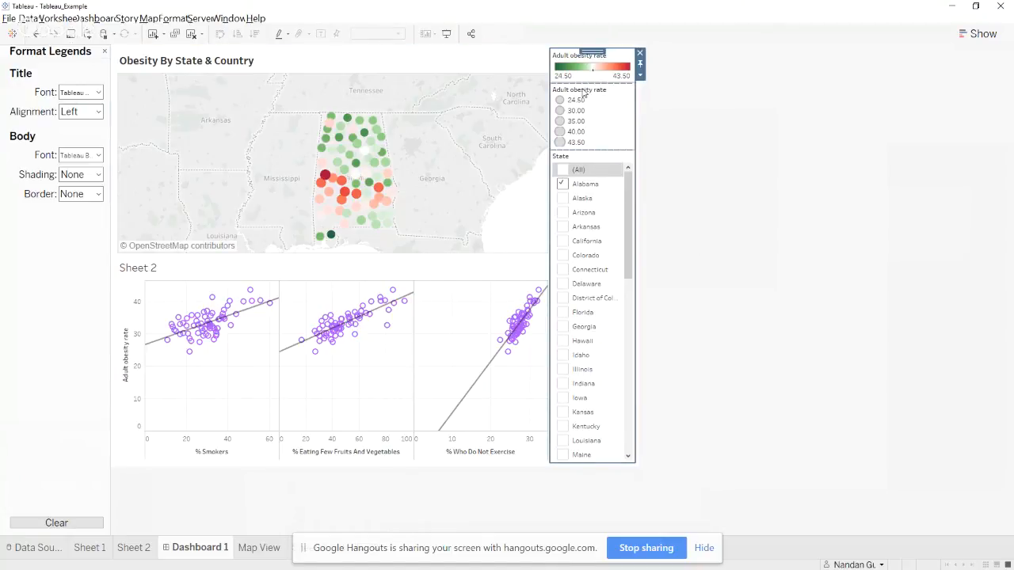
{"action": "left_click", "coordinate": [594, 94]}
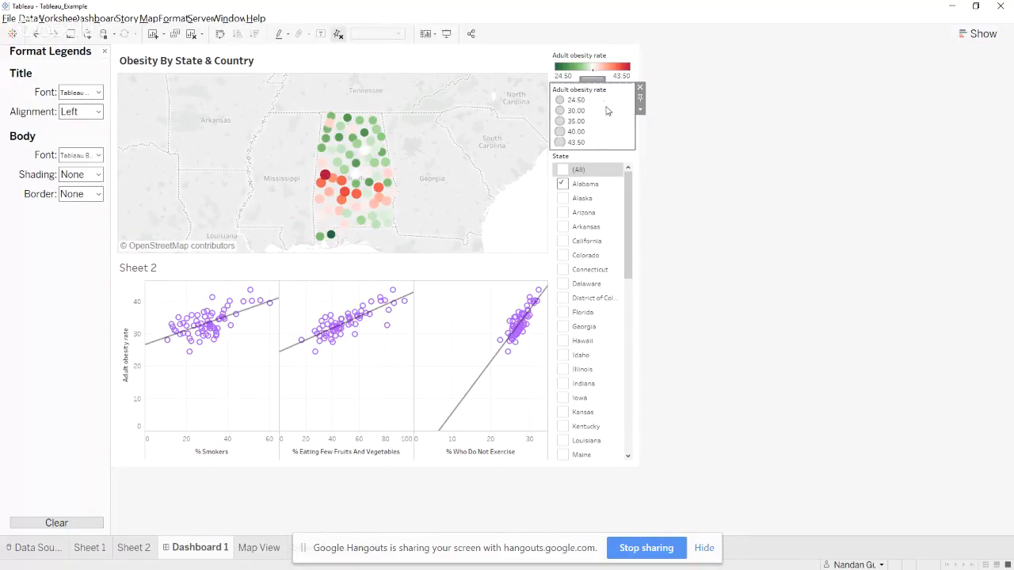
Change the dashboard's State filter display to Multiple Values (dropdown)
{"action": "left_click", "coordinate": [613, 170]}
{"action": "left_click", "coordinate": [640, 175]}
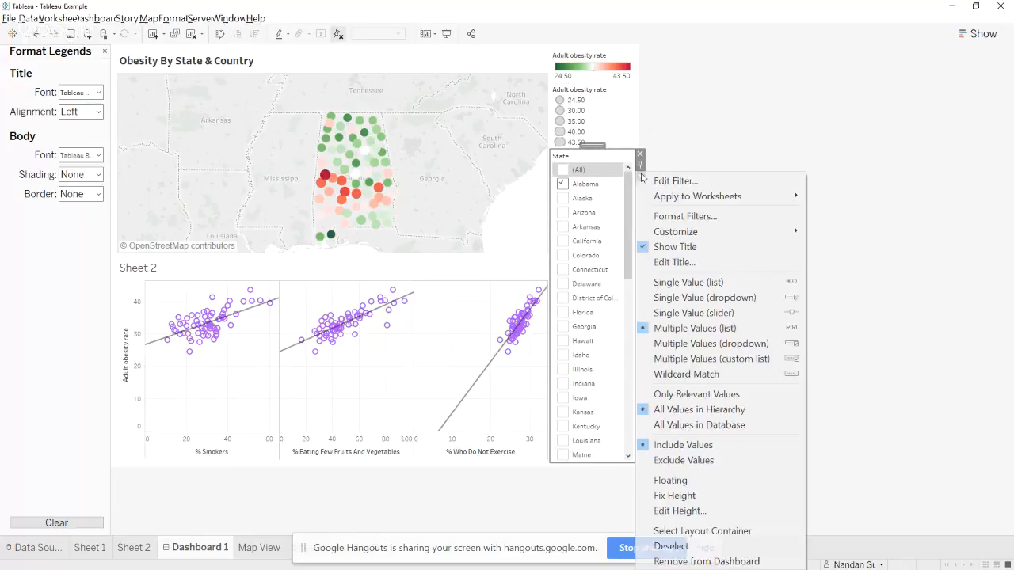
{"action": "left_click", "coordinate": [746, 345]}
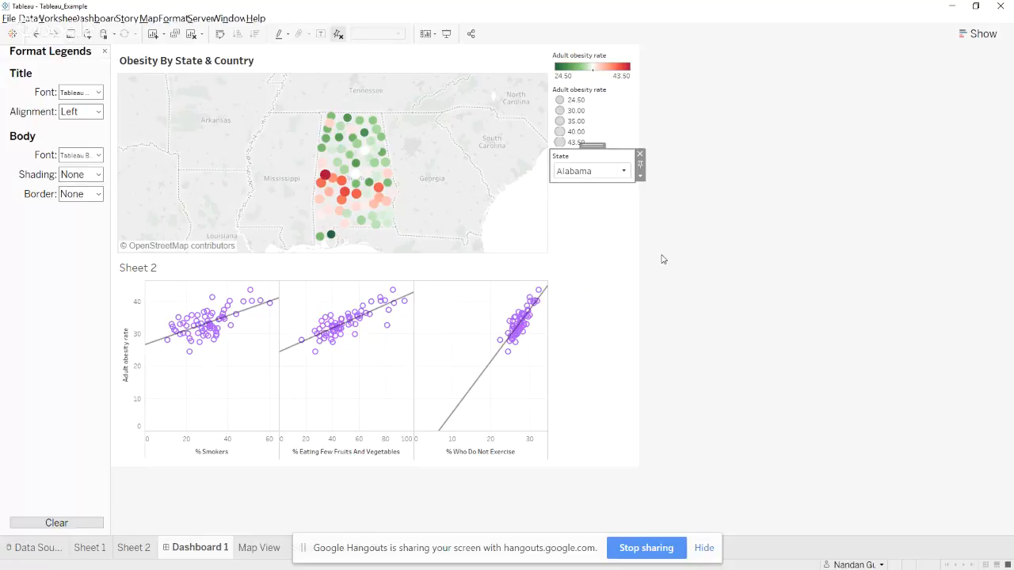
Switch to the Google Slides presentation and review the Assignment, Resources and Forums for data visualizations slides
{"action": "key", "text": "alt+Tab"}
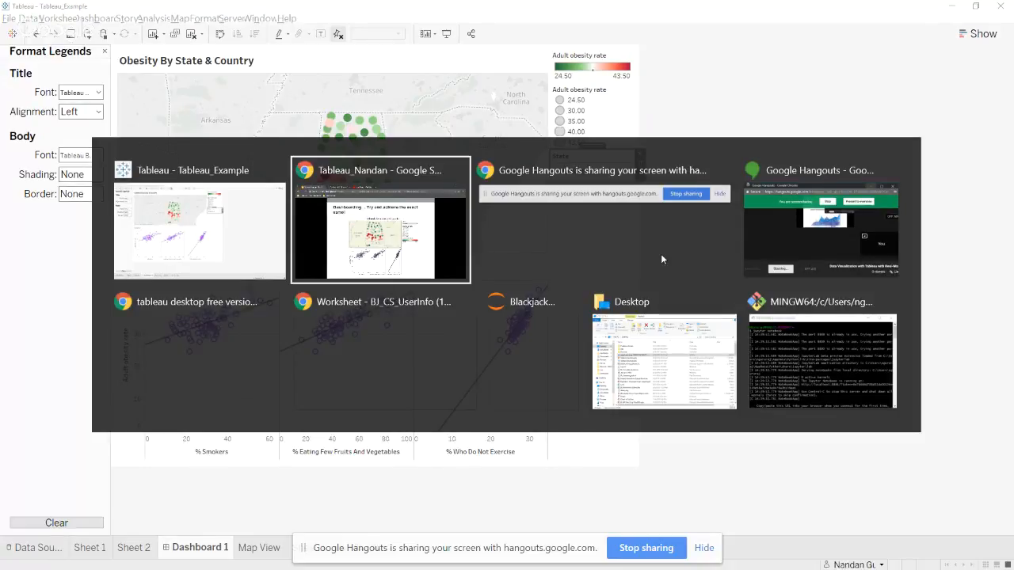
{"action": "key", "text": "Right"}
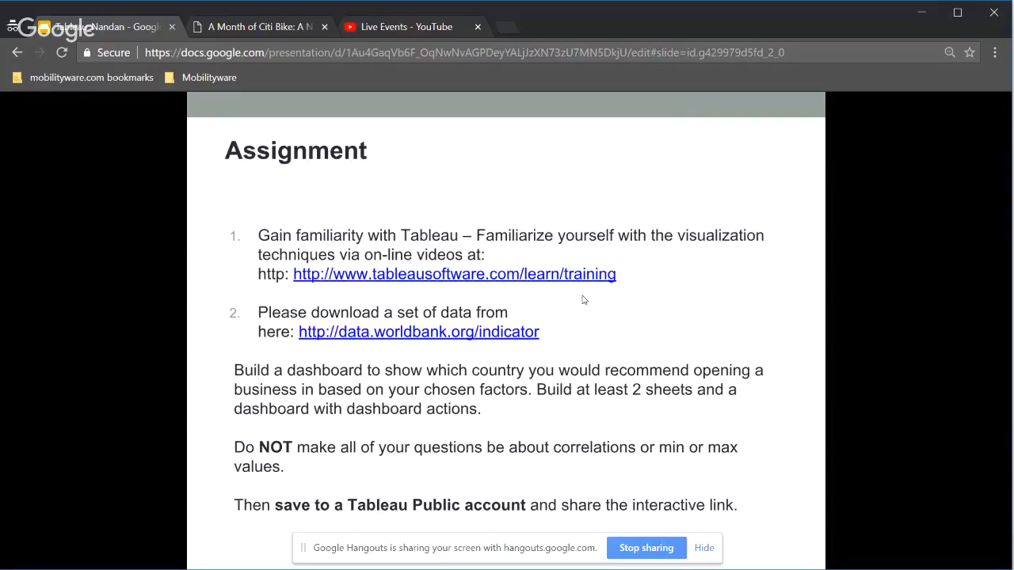
{"action": "key", "text": "Right"}
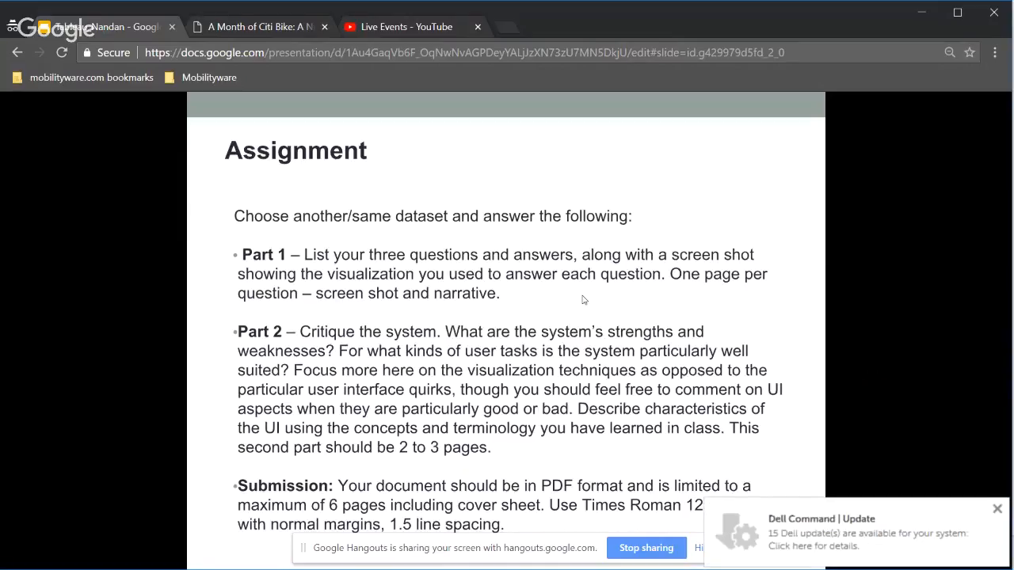
{"action": "key", "text": "Right"}
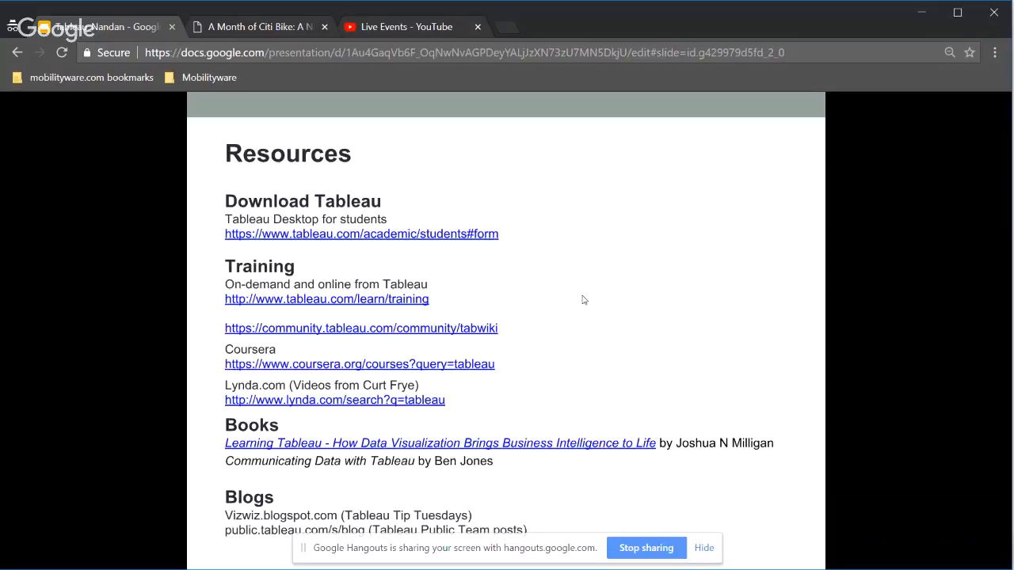
{"action": "key", "text": "Right"}
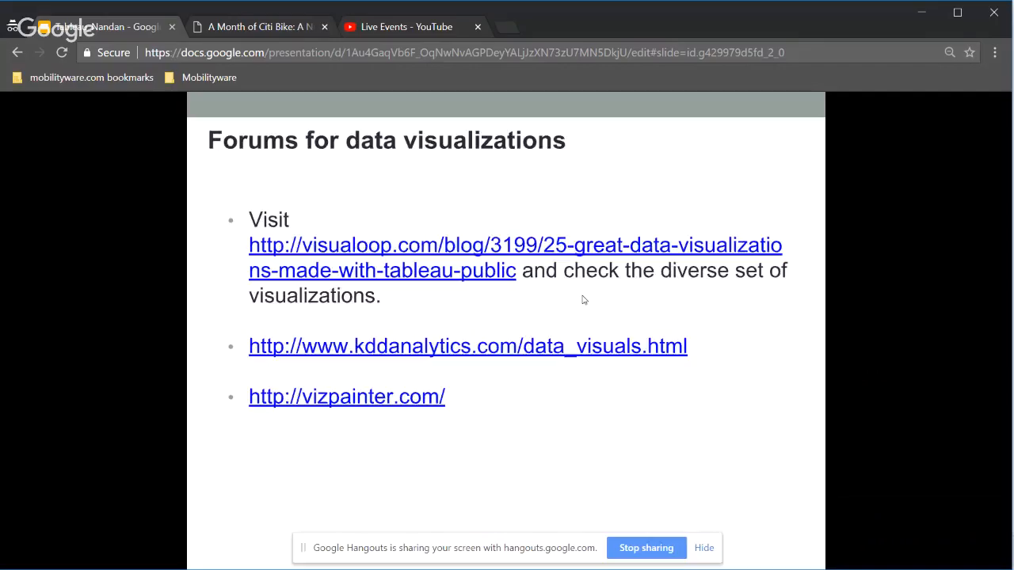